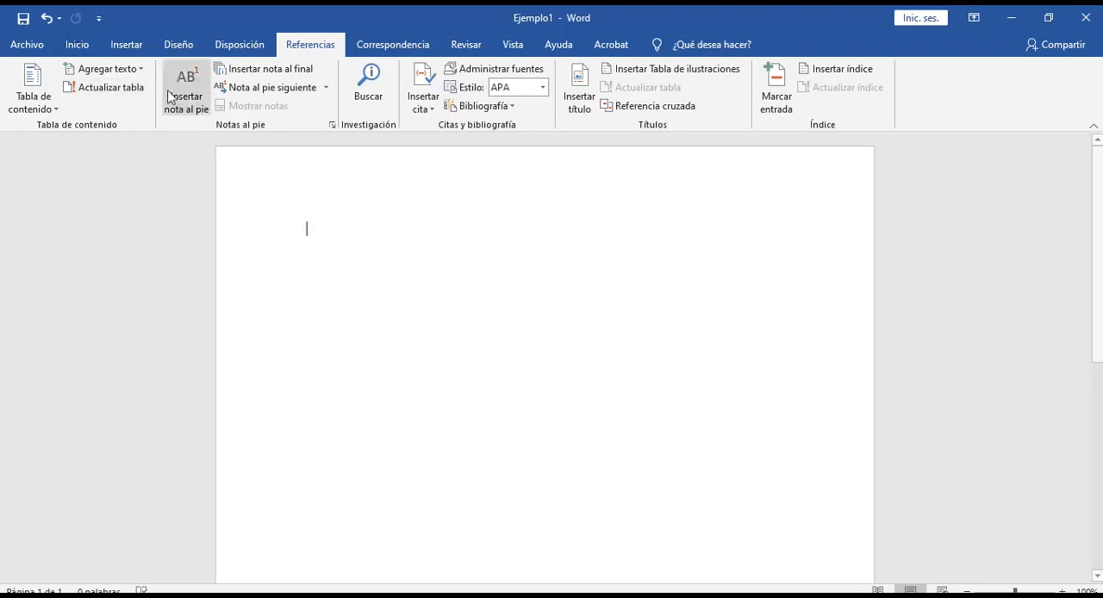
Step: Insert the pictures 4, arbol (the Christmas tree) and cabecera-code-2560x1410 together from the Imagenes de prueba folder
{"action": "left_click", "coordinate": [128, 47]}
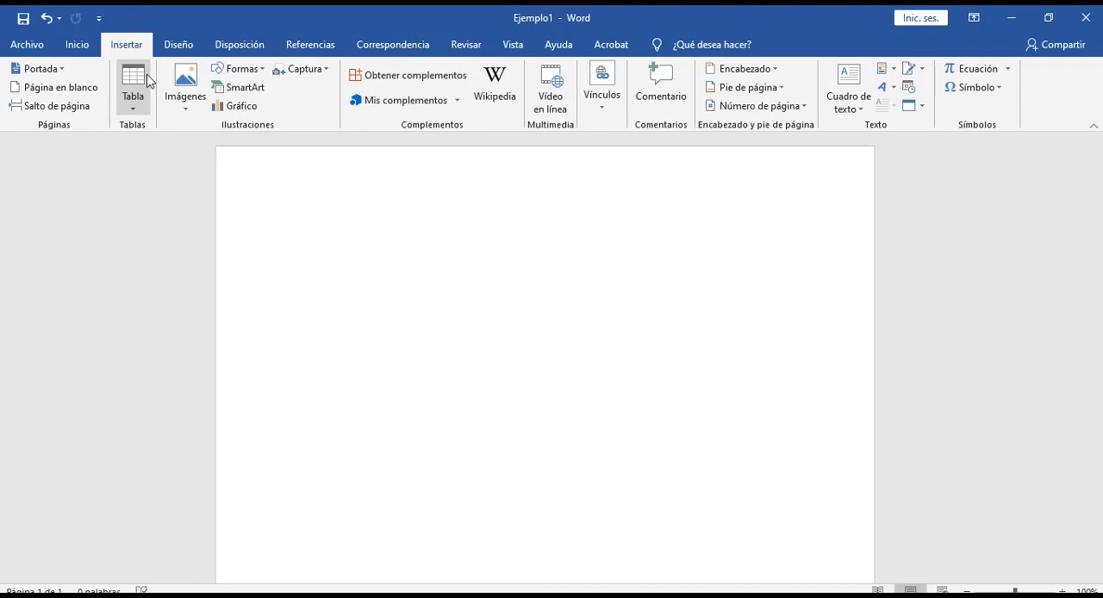
{"action": "left_click", "coordinate": [186, 96]}
{"action": "left_click", "coordinate": [220, 149]}
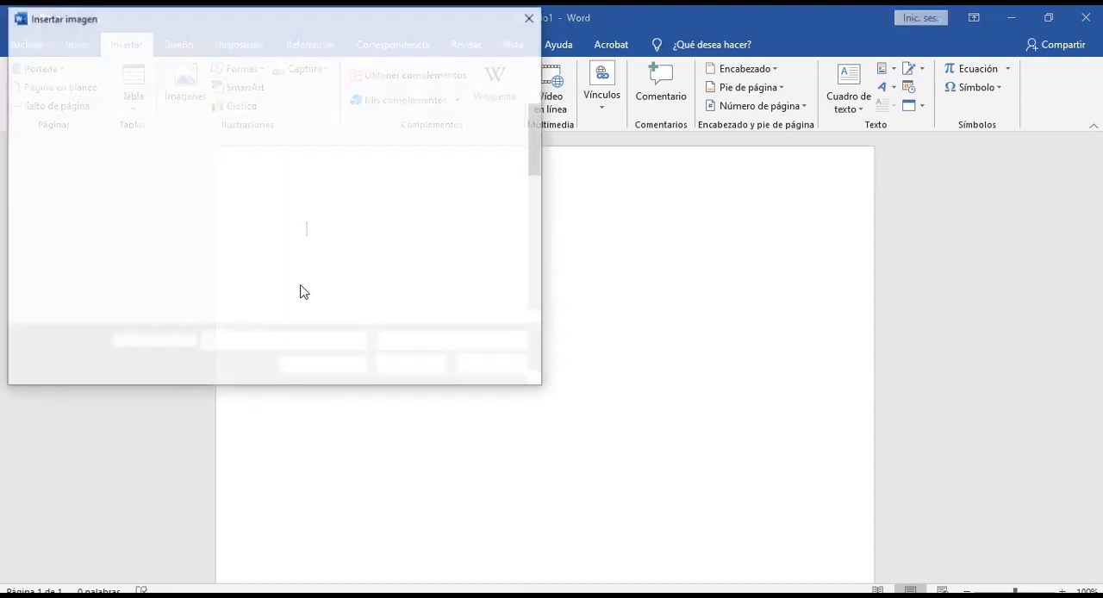
{"action": "left_click_drag", "start_coordinate": [532, 148], "coordinate": [566, 273]}
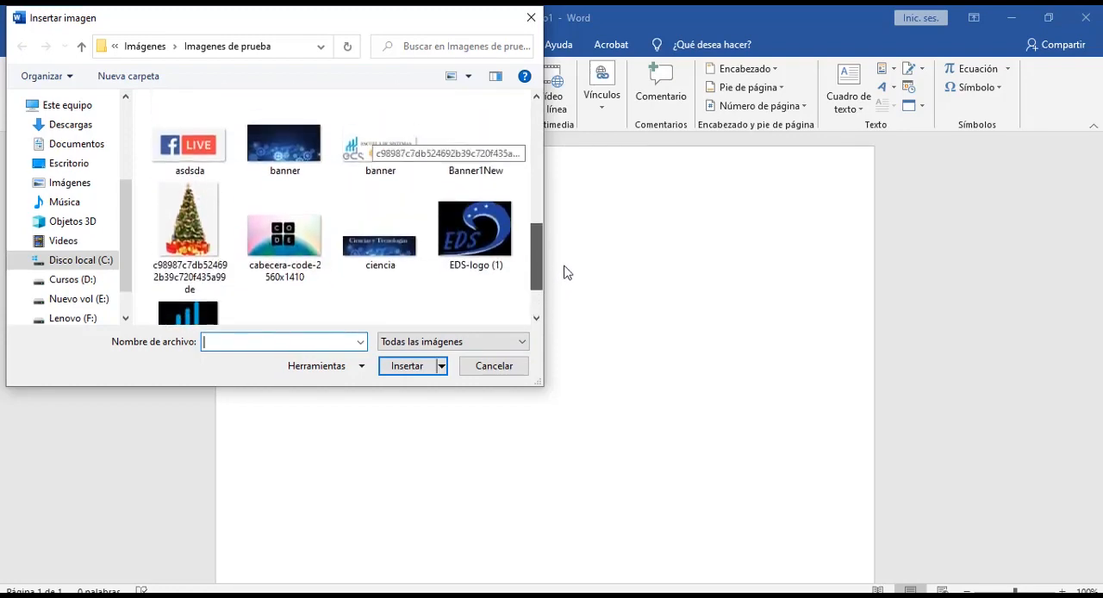
{"action": "left_click", "coordinate": [288, 260]}
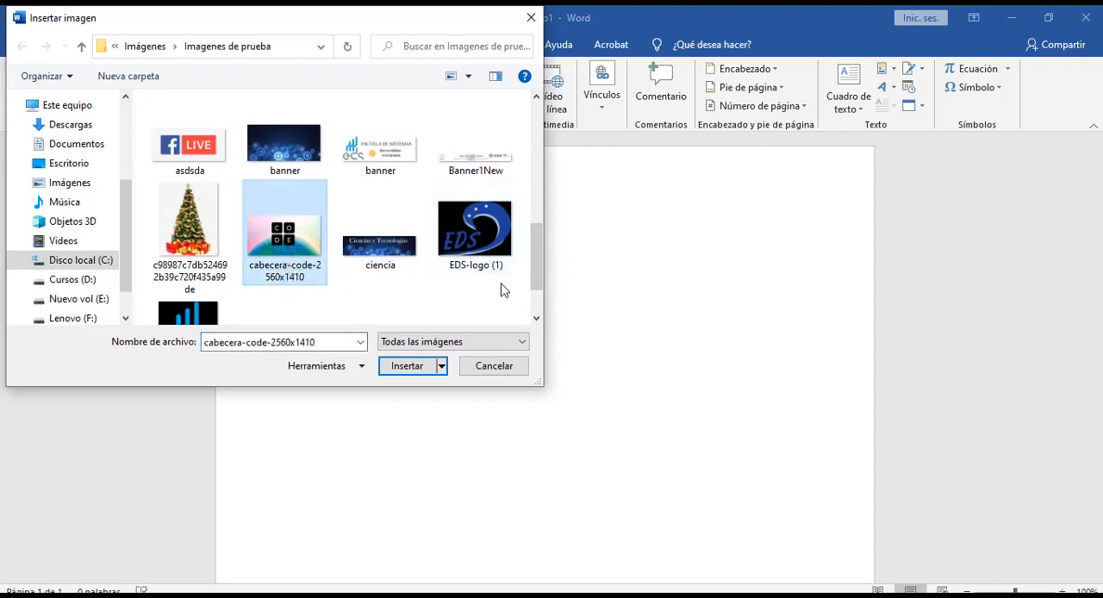
{"action": "left_click_drag", "start_coordinate": [536, 285], "coordinate": [547, 229]}
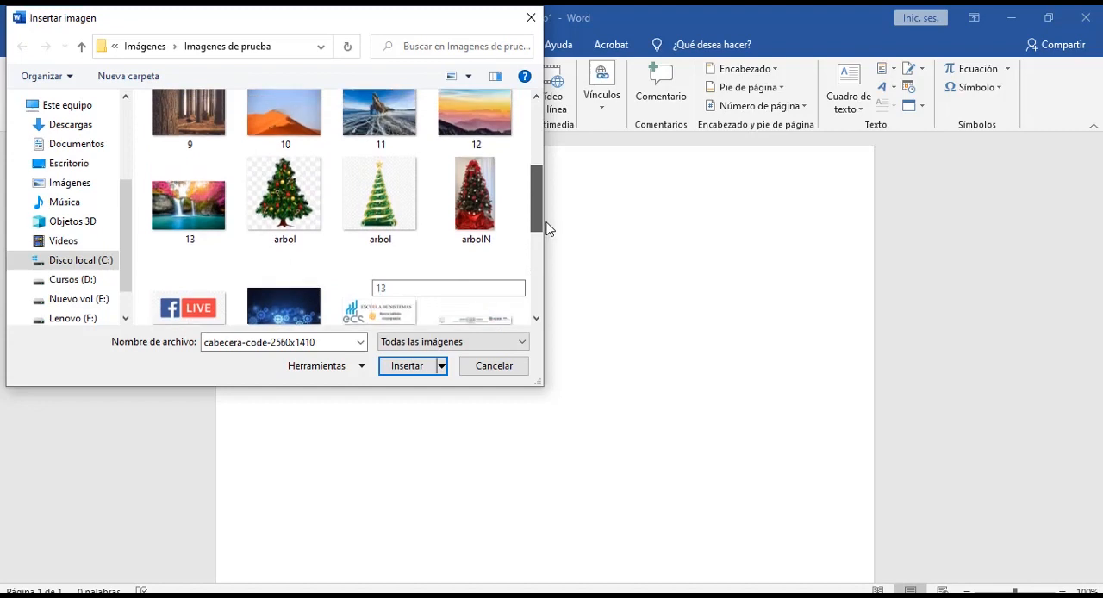
{"action": "left_click", "coordinate": [301, 206], "text": "ctrl"}
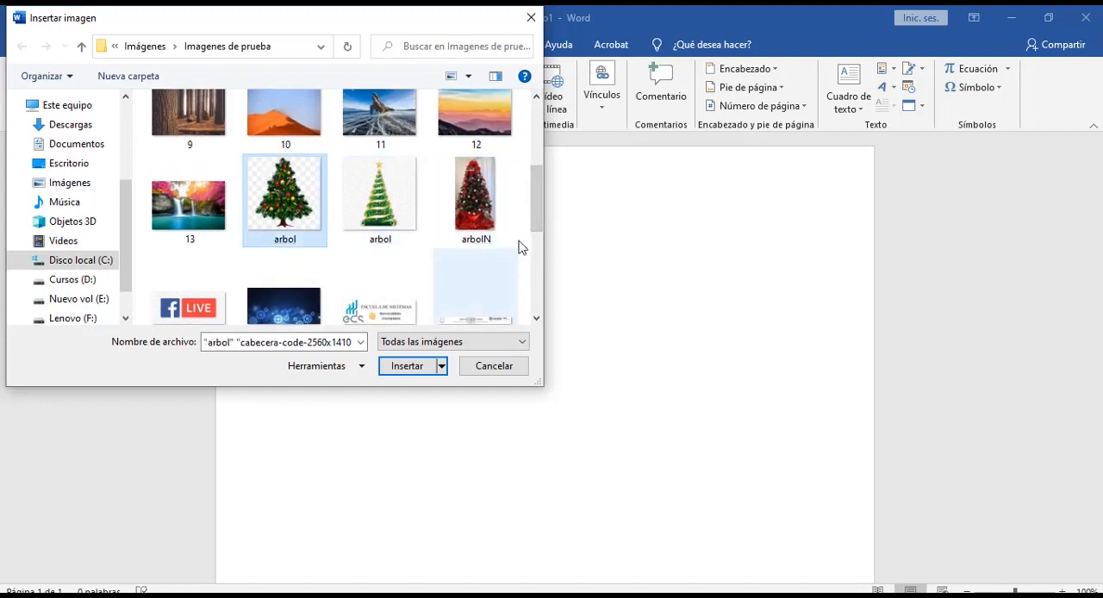
{"action": "left_click_drag", "start_coordinate": [534, 224], "coordinate": [541, 153]}
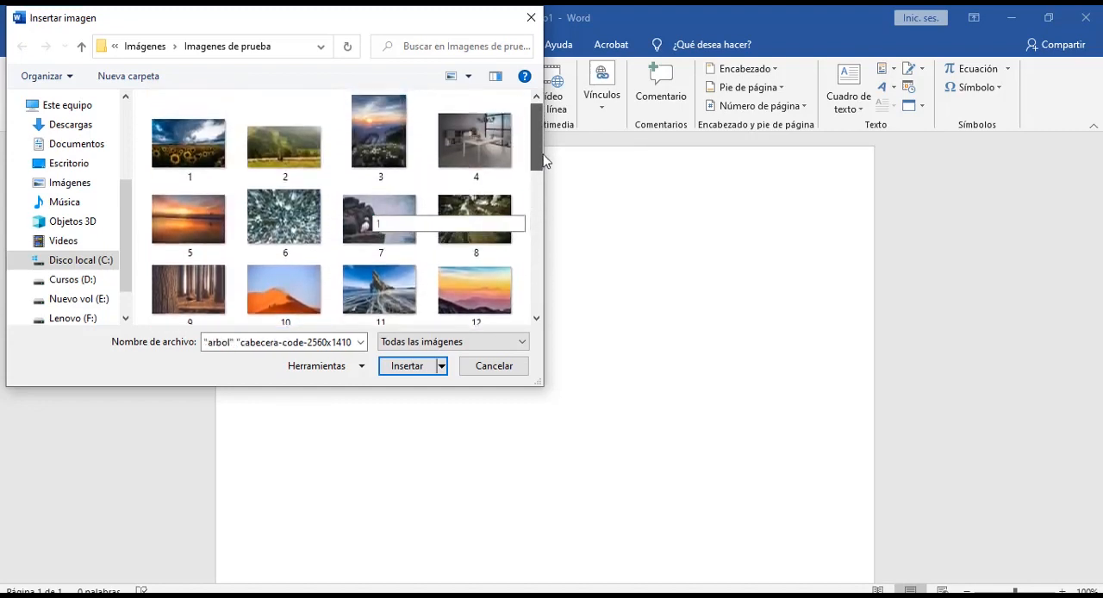
{"action": "left_click", "coordinate": [487, 155], "text": "ctrl"}
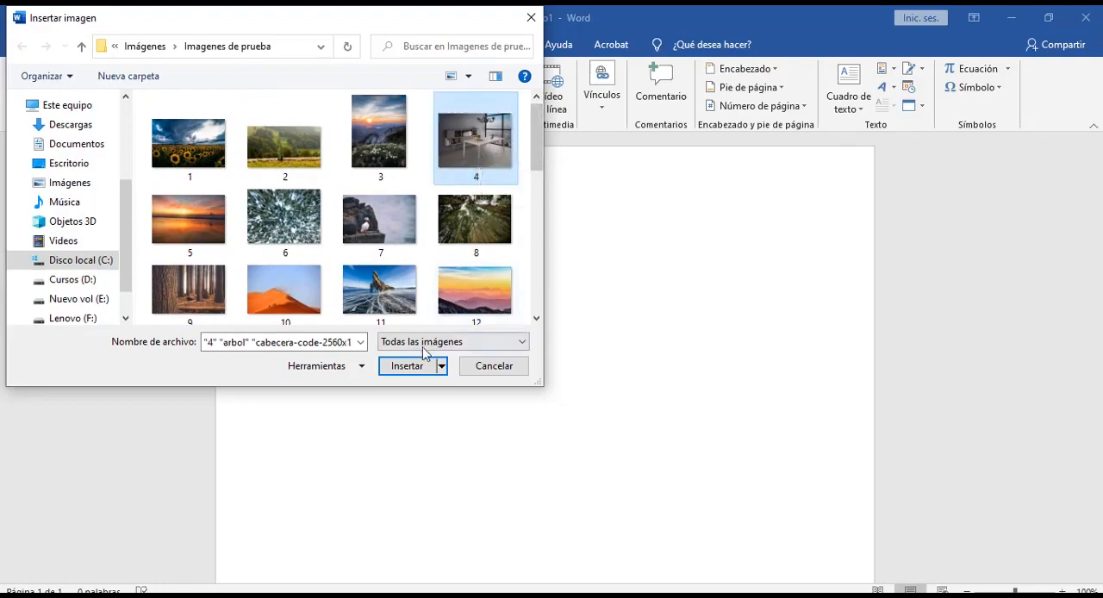
{"action": "left_click", "coordinate": [412, 367]}
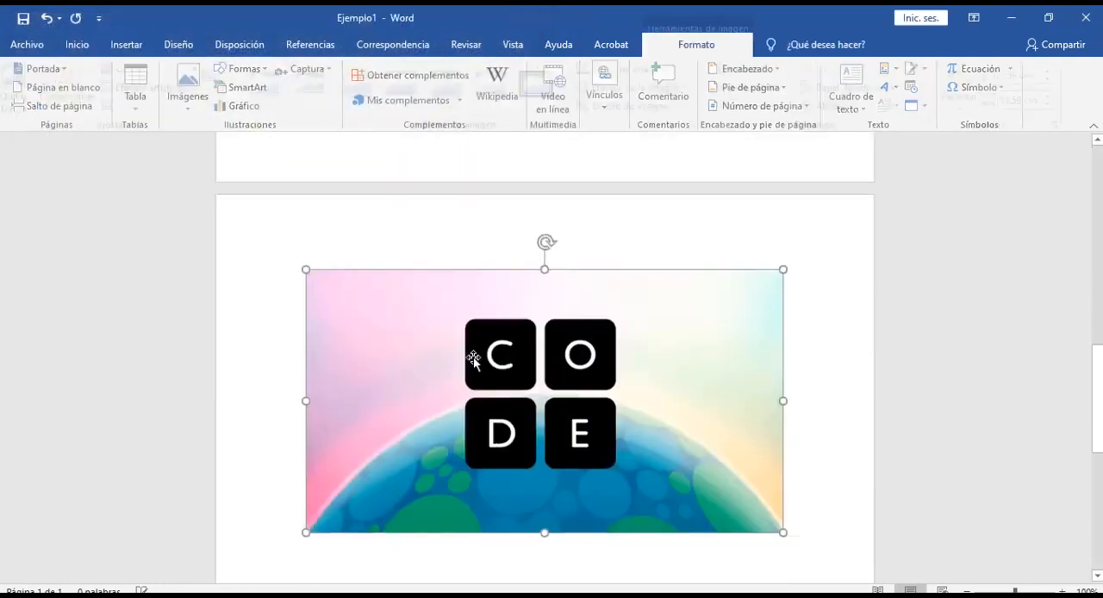
Step: Shrink the office picture on the first page proportionally to about 4.52 cm high by 6.03 cm wide
{"action": "scroll", "coordinate": [558, 327], "scroll_direction": "up", "scroll_amount": 10}
{"action": "scroll", "coordinate": [559, 327], "scroll_direction": "up", "scroll_amount": 3}
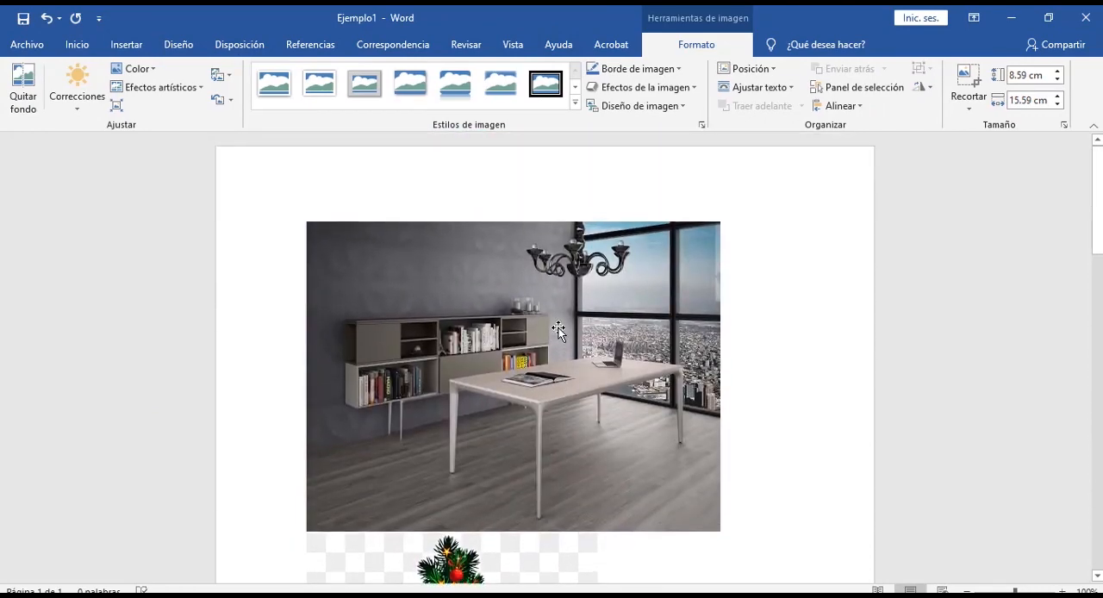
{"action": "scroll", "coordinate": [564, 285], "scroll_direction": "down", "scroll_amount": 6}
{"action": "left_click", "coordinate": [569, 241]}
{"action": "scroll", "coordinate": [569, 238], "scroll_direction": "up", "scroll_amount": 1}
{"action": "scroll", "coordinate": [568, 239], "scroll_direction": "up", "scroll_amount": 3}
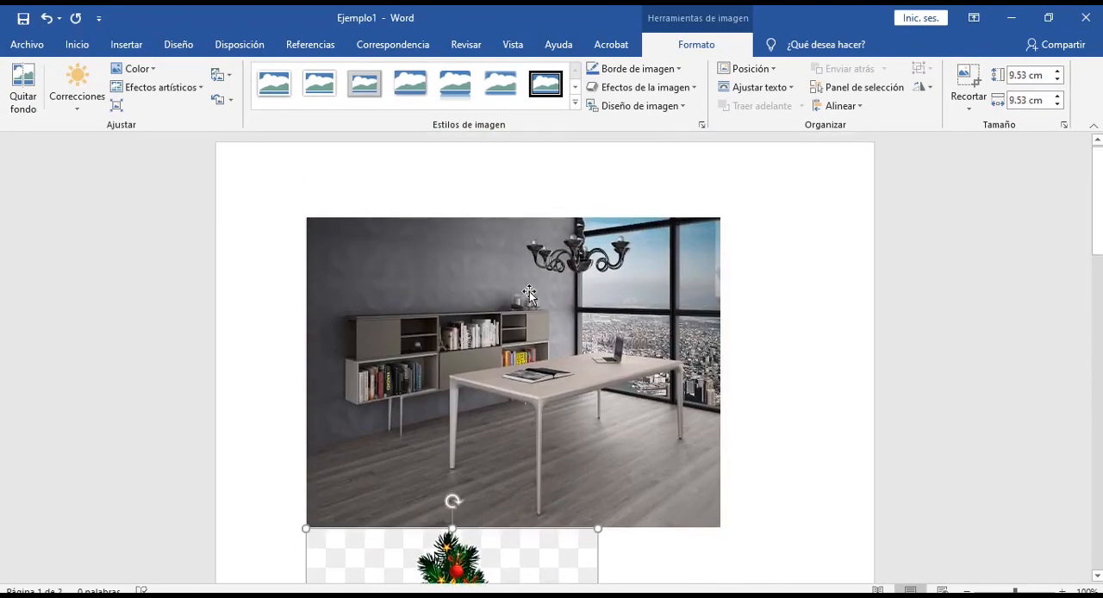
{"action": "left_click", "coordinate": [655, 418]}
{"action": "left_click_drag", "start_coordinate": [717, 529], "coordinate": [512, 374]}
Step: Shrink the Christmas tree picture to about 4.84 by 4.84 cm and the CODE picture to about 4.49 by 8.15 cm
{"action": "left_click", "coordinate": [685, 428]}
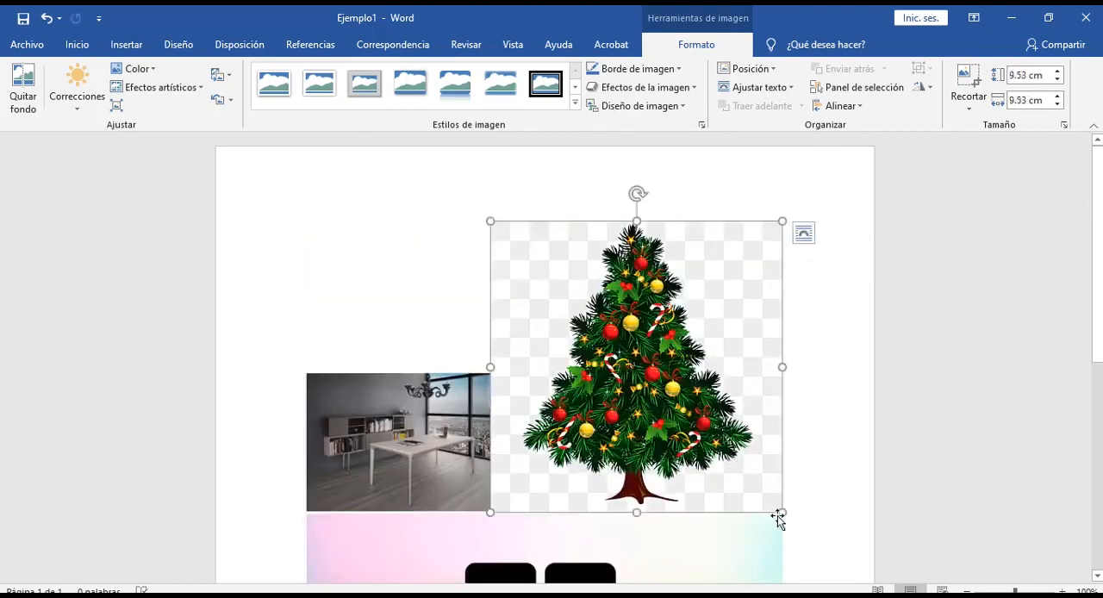
{"action": "left_click_drag", "start_coordinate": [782, 513], "coordinate": [639, 369]}
{"action": "left_click", "coordinate": [681, 516]}
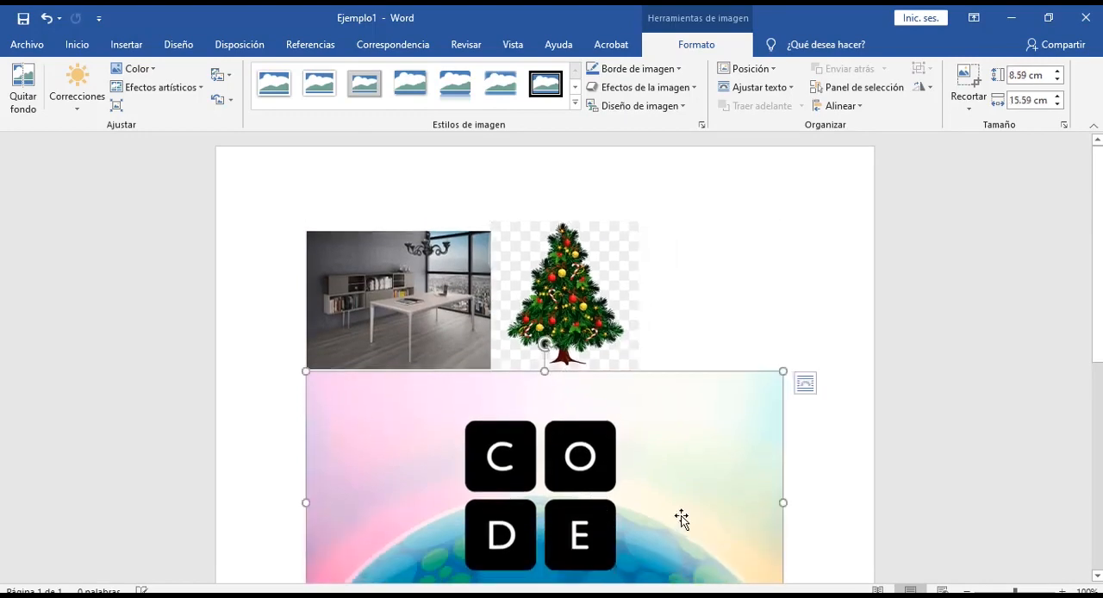
{"action": "scroll", "coordinate": [784, 491], "scroll_direction": "down", "scroll_amount": 3}
{"action": "left_click_drag", "start_coordinate": [782, 479], "coordinate": [555, 351]}
{"action": "scroll", "coordinate": [655, 350], "scroll_direction": "up", "scroll_amount": 3}
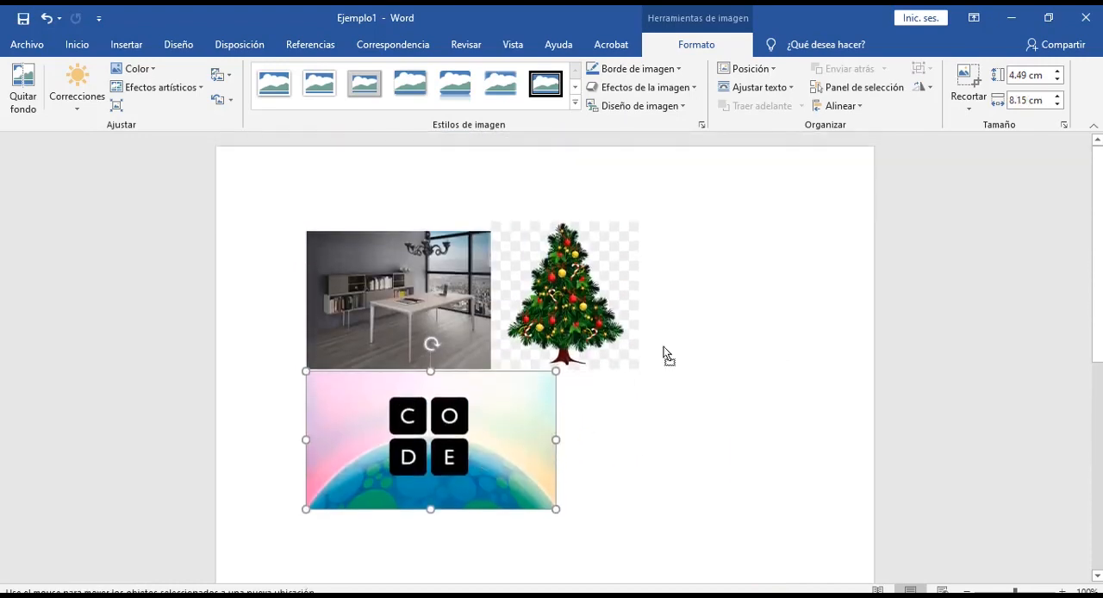
Step: Try to select the office and Christmas tree pictures together while they are in line with the text
{"action": "left_click", "coordinate": [556, 297]}
{"action": "left_click", "coordinate": [389, 287]}
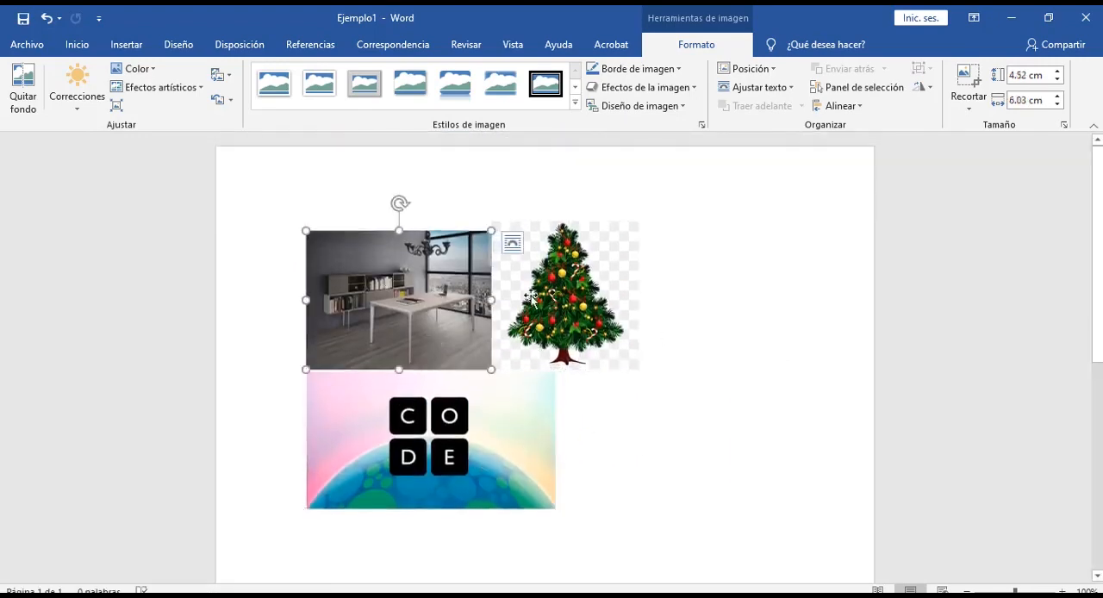
{"action": "left_click", "coordinate": [517, 302]}
{"action": "left_click", "coordinate": [455, 310]}
{"action": "left_click", "coordinate": [547, 308]}
{"action": "left_click", "coordinate": [405, 277]}
{"action": "key", "text": "ctrl"}
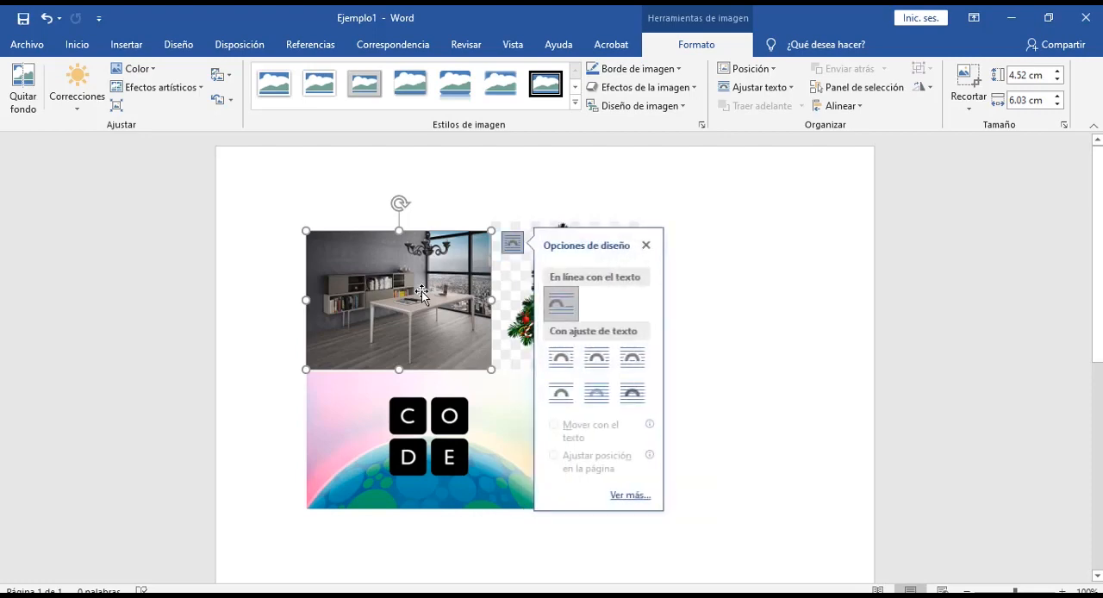
{"action": "left_click", "coordinate": [747, 237]}
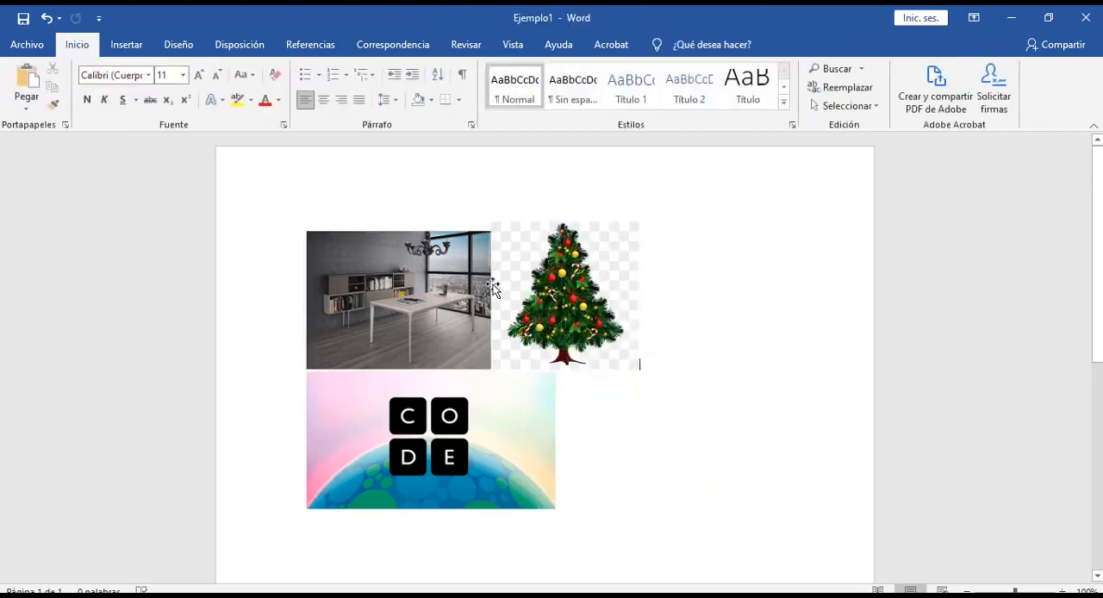
Step: Change the office picture's layout from in line with text to tight text wrapping
{"action": "left_click", "coordinate": [444, 301]}
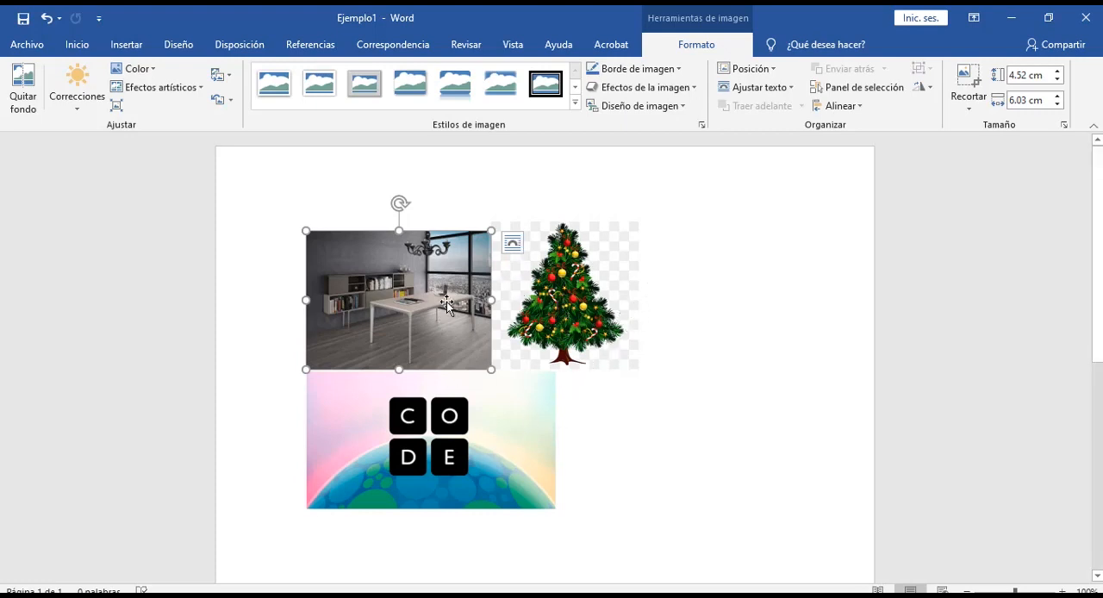
{"action": "left_click", "coordinate": [513, 245]}
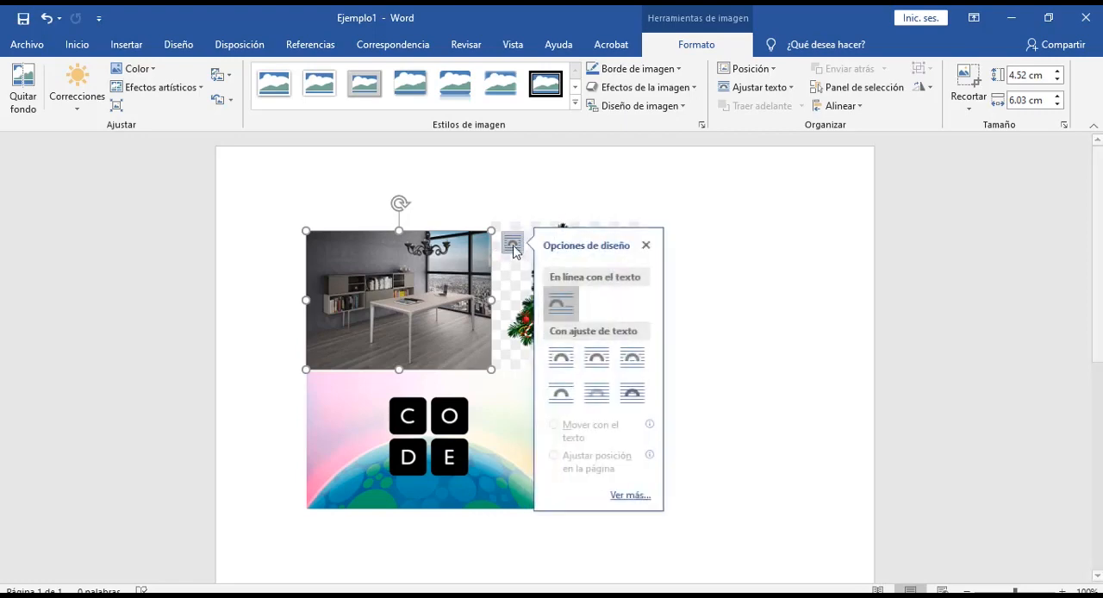
{"action": "left_click", "coordinate": [558, 303]}
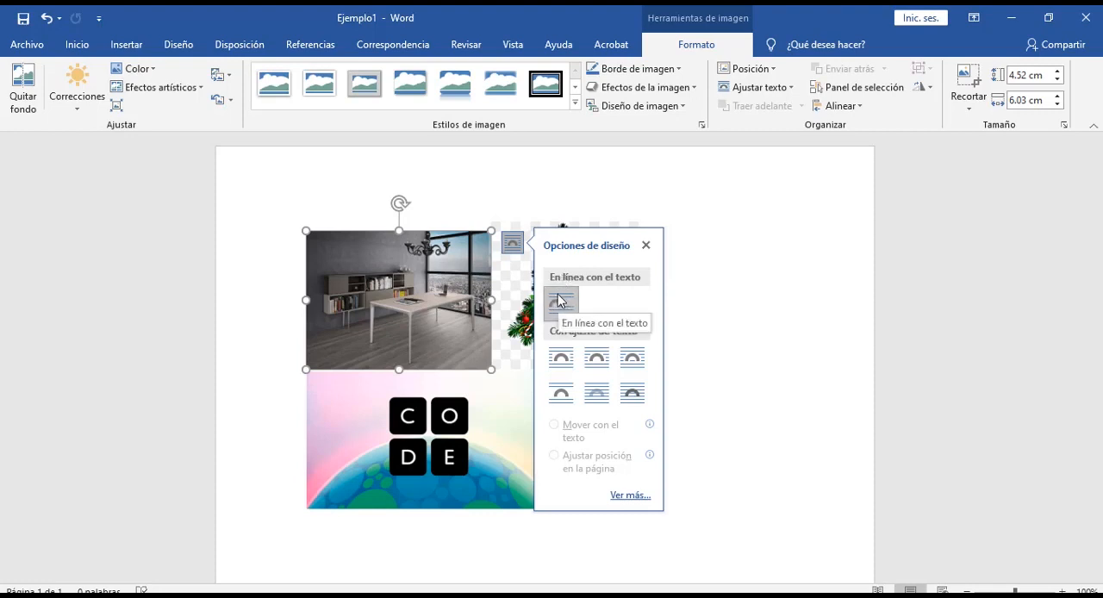
{"action": "left_click", "coordinate": [597, 361]}
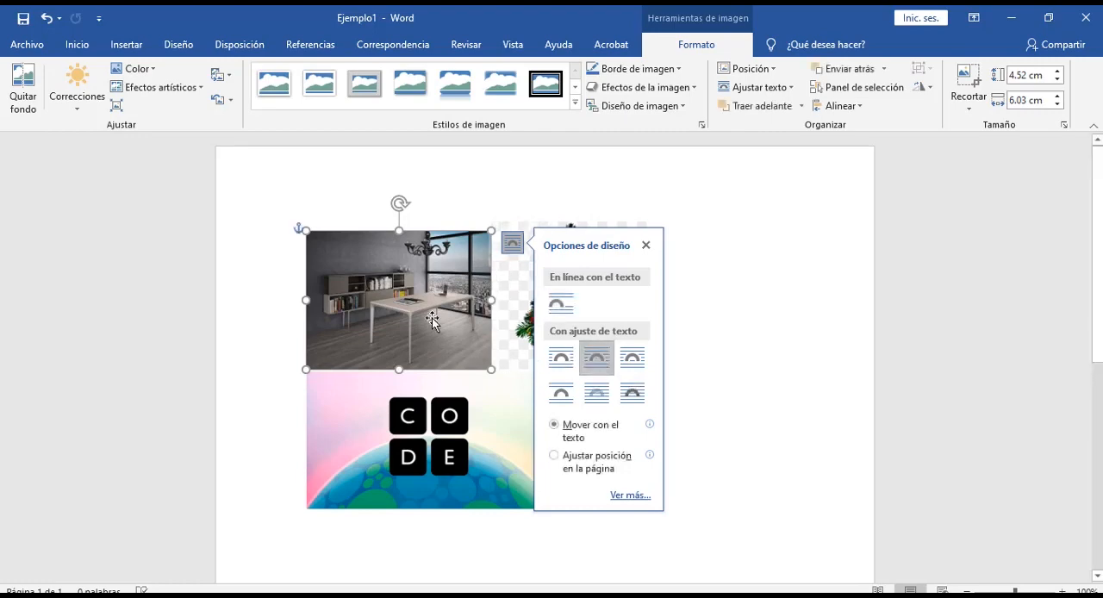
{"action": "left_click", "coordinate": [729, 354]}
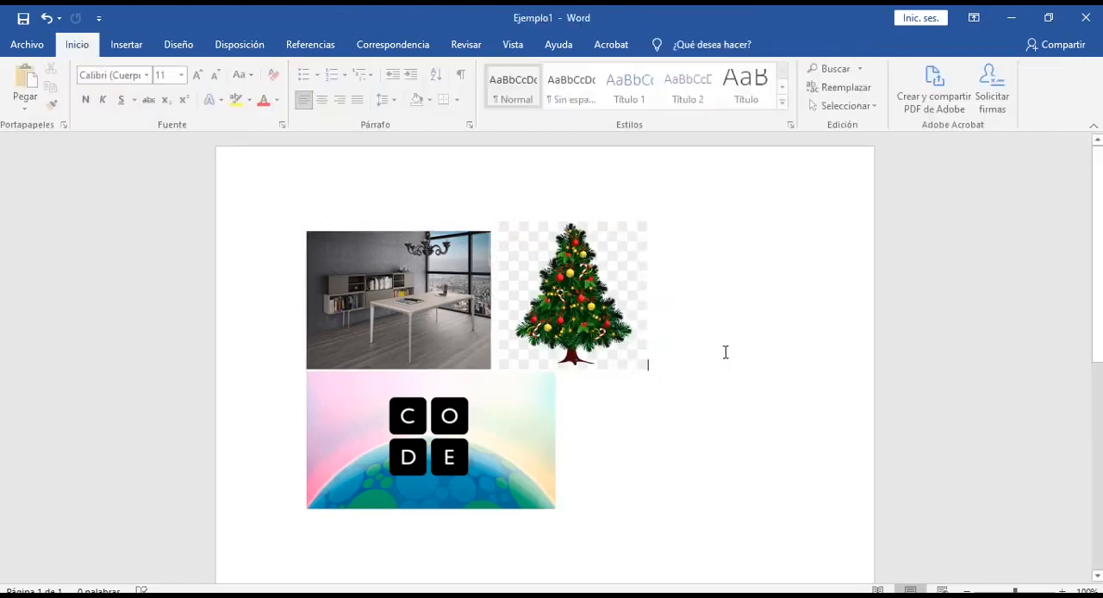
Step: Apply tight text wrapping to the Christmas tree picture
{"action": "left_click", "coordinate": [572, 331]}
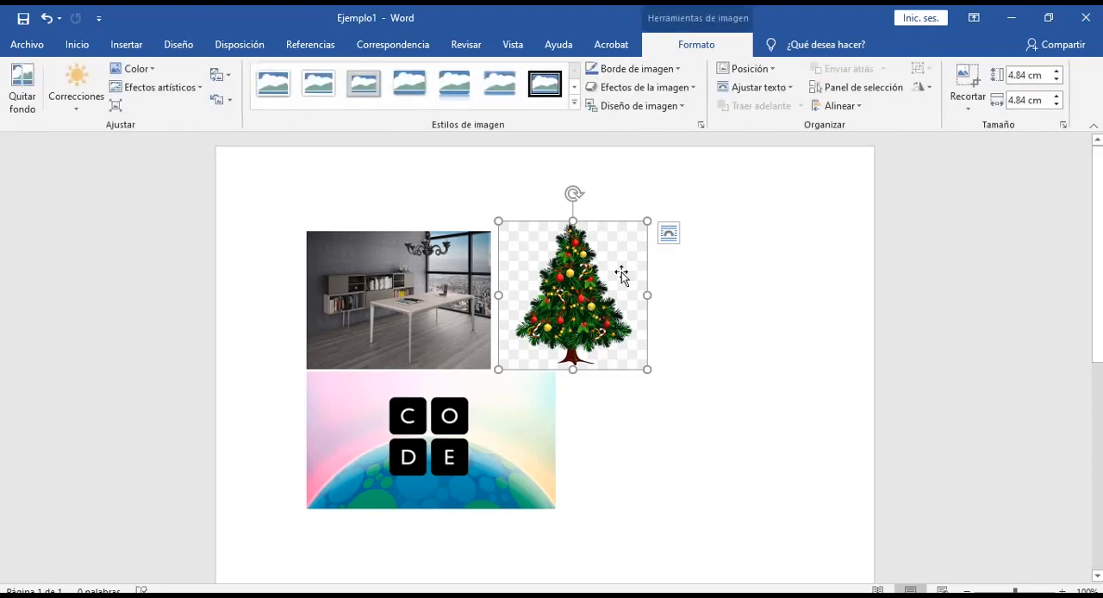
{"action": "left_click", "coordinate": [667, 236]}
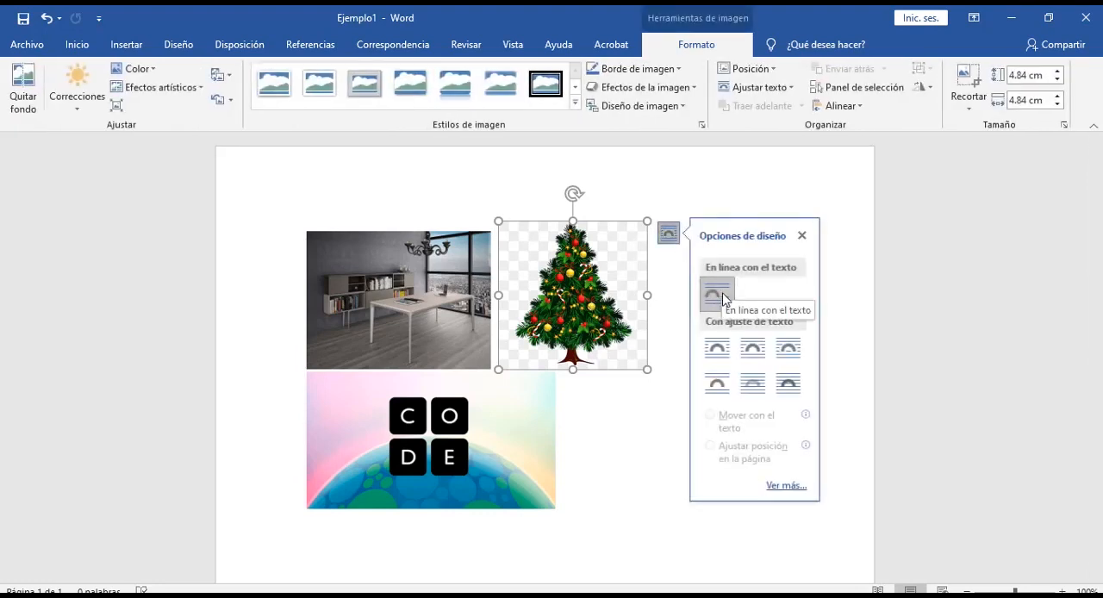
{"action": "left_click", "coordinate": [753, 349]}
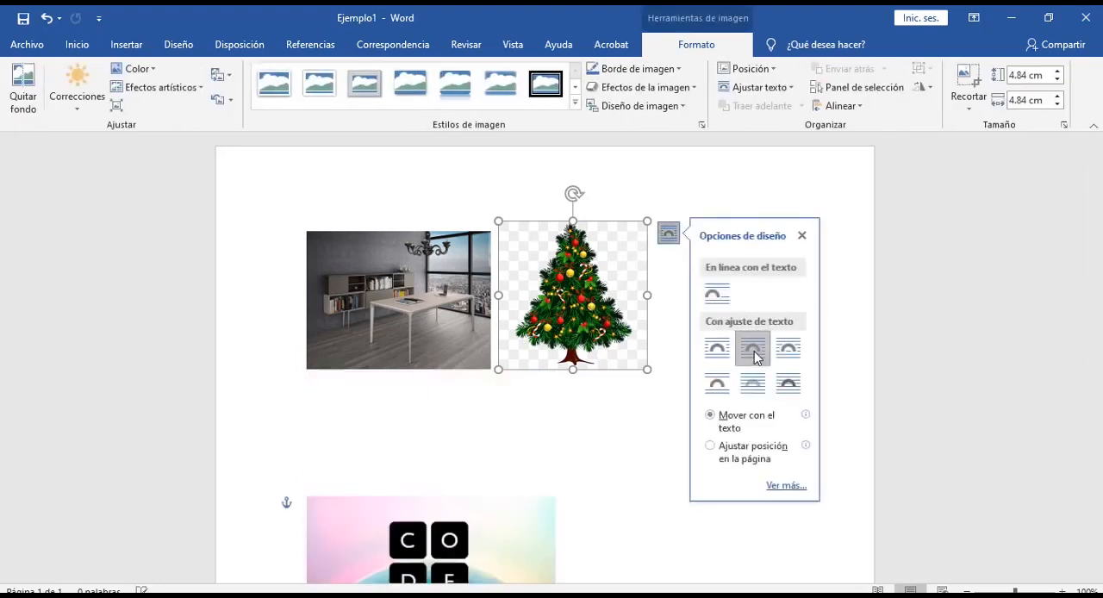
Step: Apply tight text wrapping to the CODE picture below the other two pictures
{"action": "scroll", "coordinate": [465, 453], "scroll_direction": "down", "scroll_amount": 3}
{"action": "left_click", "coordinate": [416, 445]}
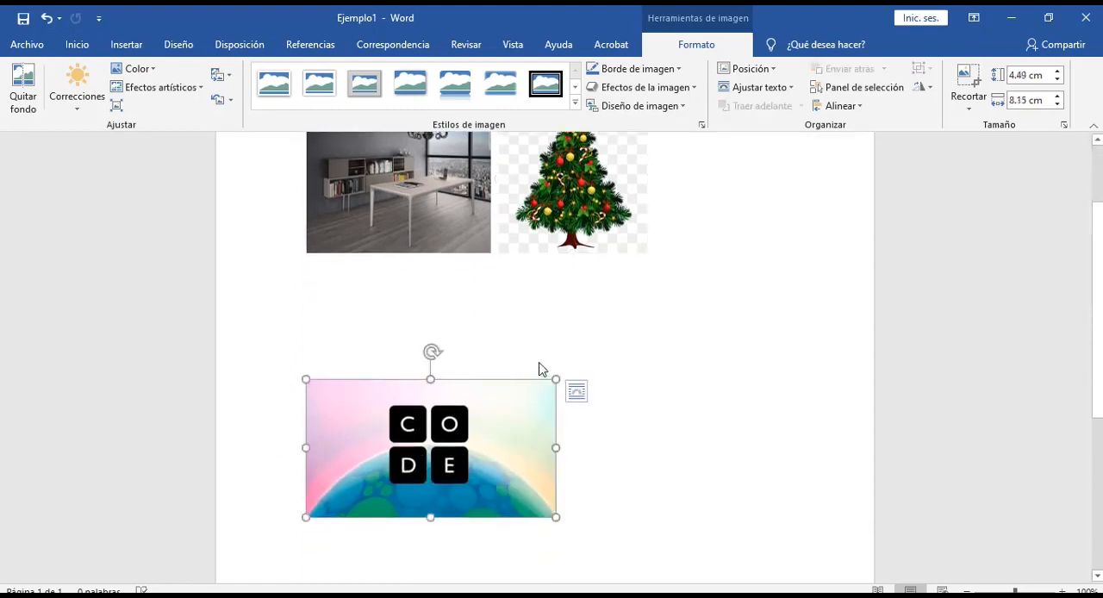
{"action": "left_click", "coordinate": [576, 392]}
{"action": "left_click", "coordinate": [662, 448]}
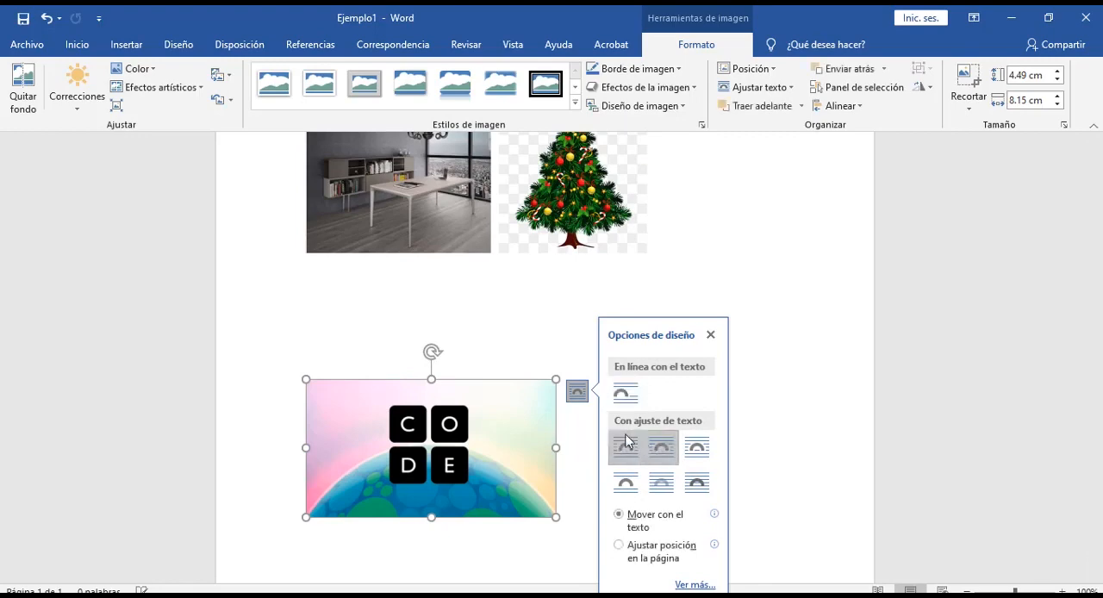
{"action": "left_click", "coordinate": [480, 362]}
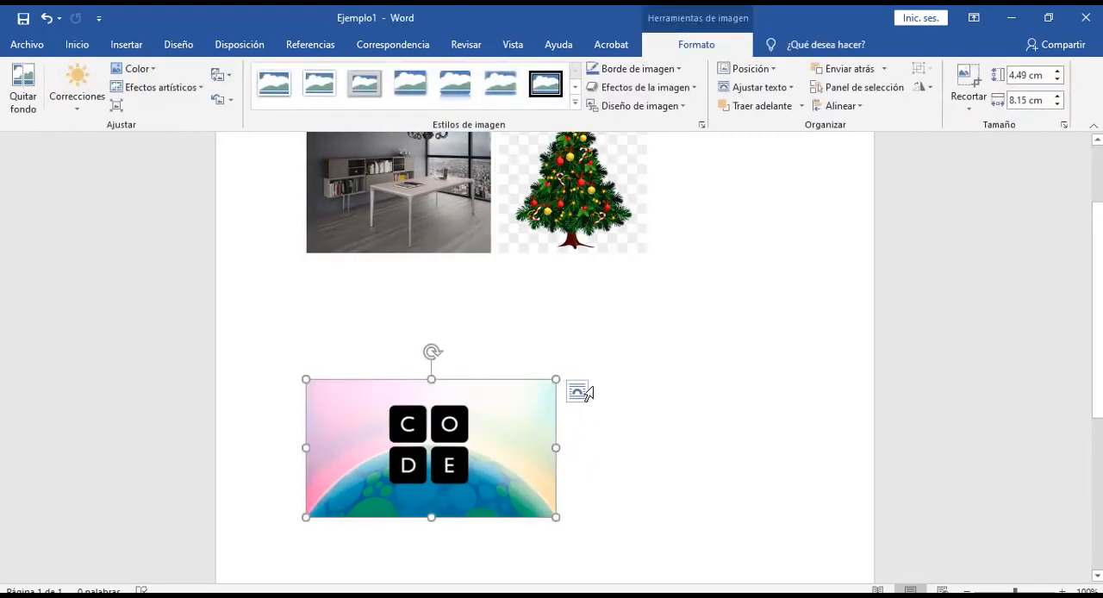
Step: Set the CODE picture's wrapping to Delante del texto and move it up so it overlaps the right half of the Christmas tree
{"action": "left_click", "coordinate": [576, 392]}
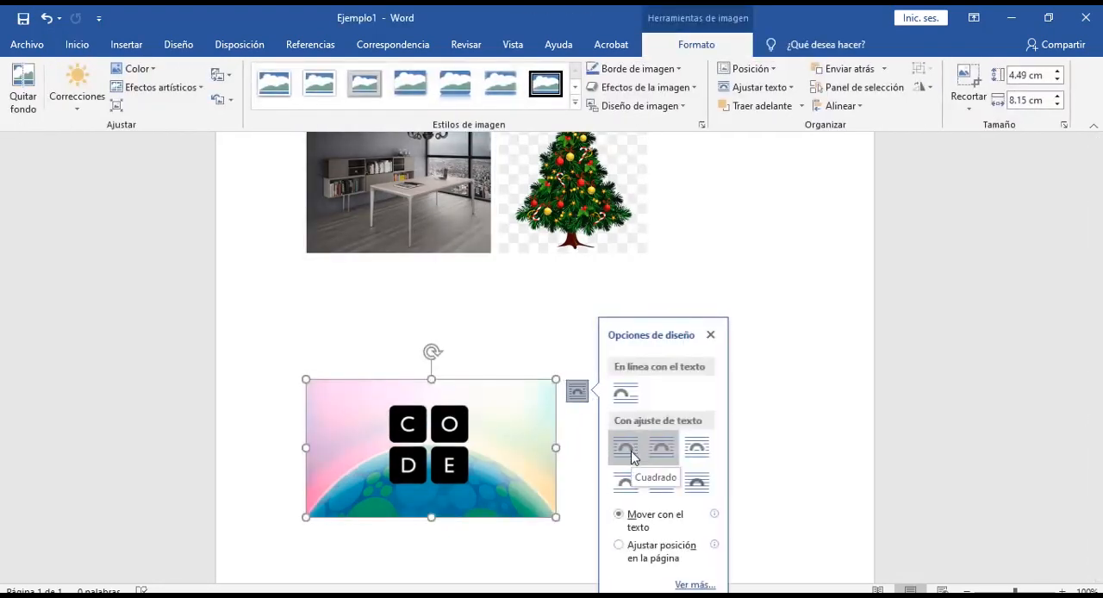
{"action": "left_click", "coordinate": [696, 483]}
{"action": "scroll", "coordinate": [485, 431], "scroll_direction": "up", "scroll_amount": 2}
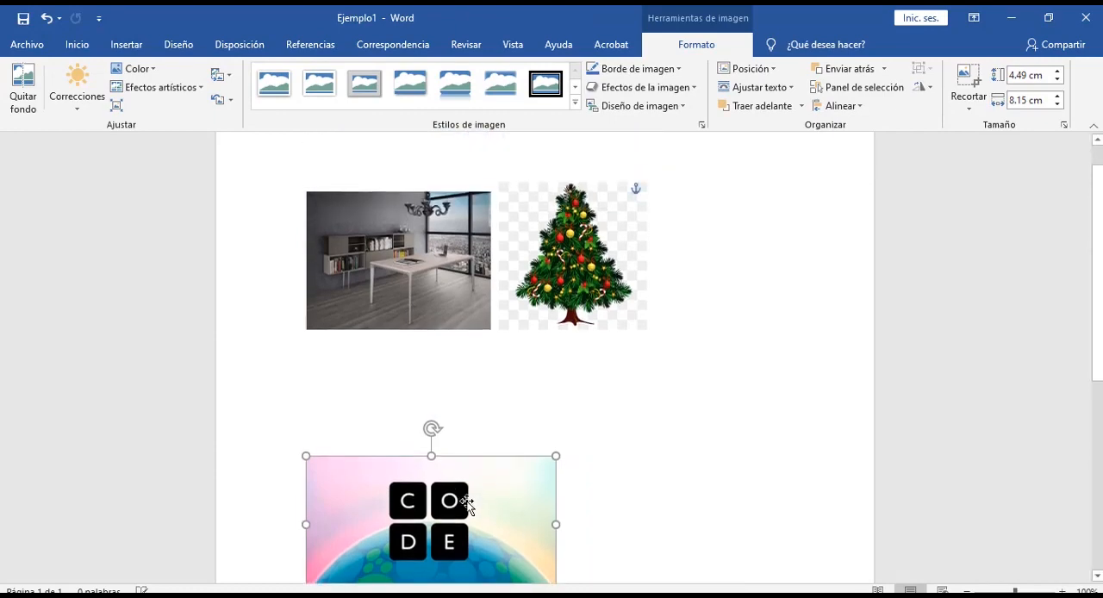
{"action": "left_click_drag", "start_coordinate": [487, 457], "coordinate": [736, 256]}
{"action": "left_click", "coordinate": [847, 222]}
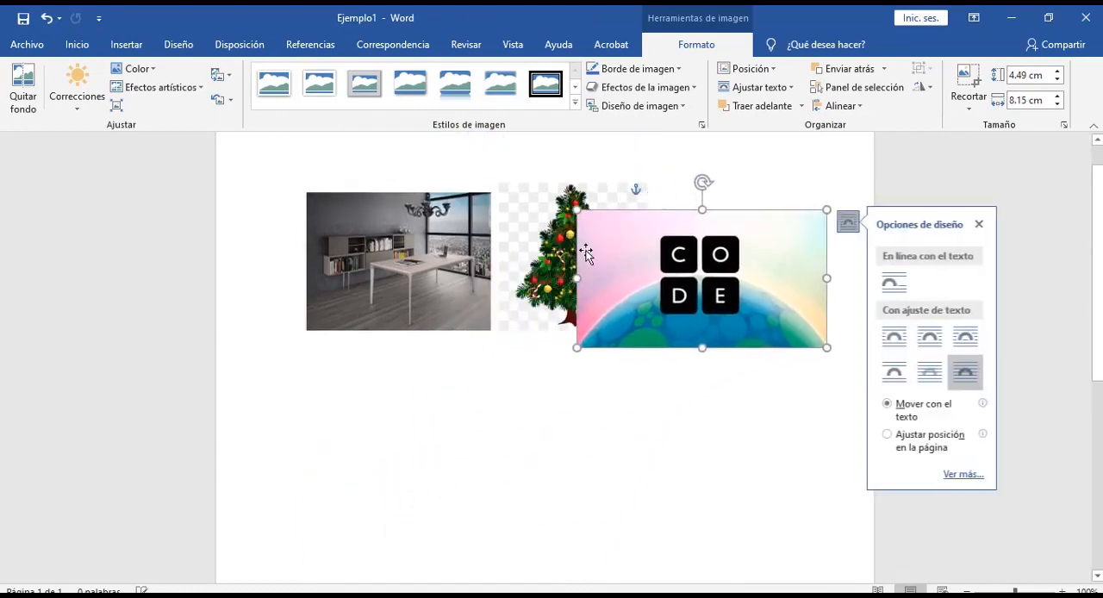
{"action": "left_click", "coordinate": [449, 267]}
{"action": "left_click", "coordinate": [538, 275]}
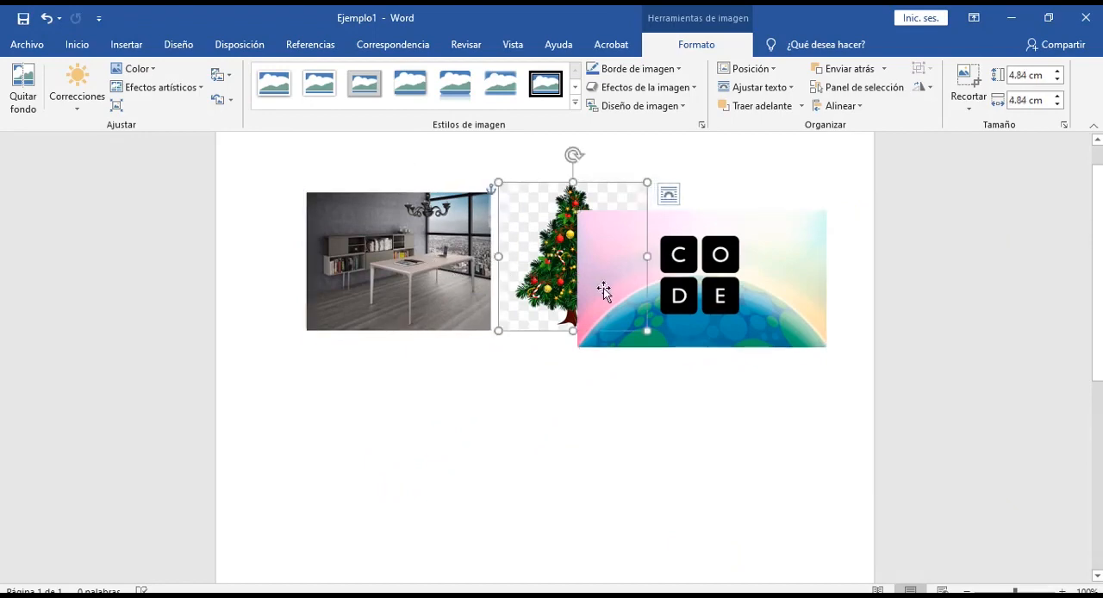
Step: Move the CODE picture directly below the office and tree pictures and set it to tight text wrapping
{"action": "left_click", "coordinate": [601, 288]}
{"action": "left_click_drag", "start_coordinate": [783, 293], "coordinate": [591, 419]}
{"action": "left_click", "coordinate": [652, 349]}
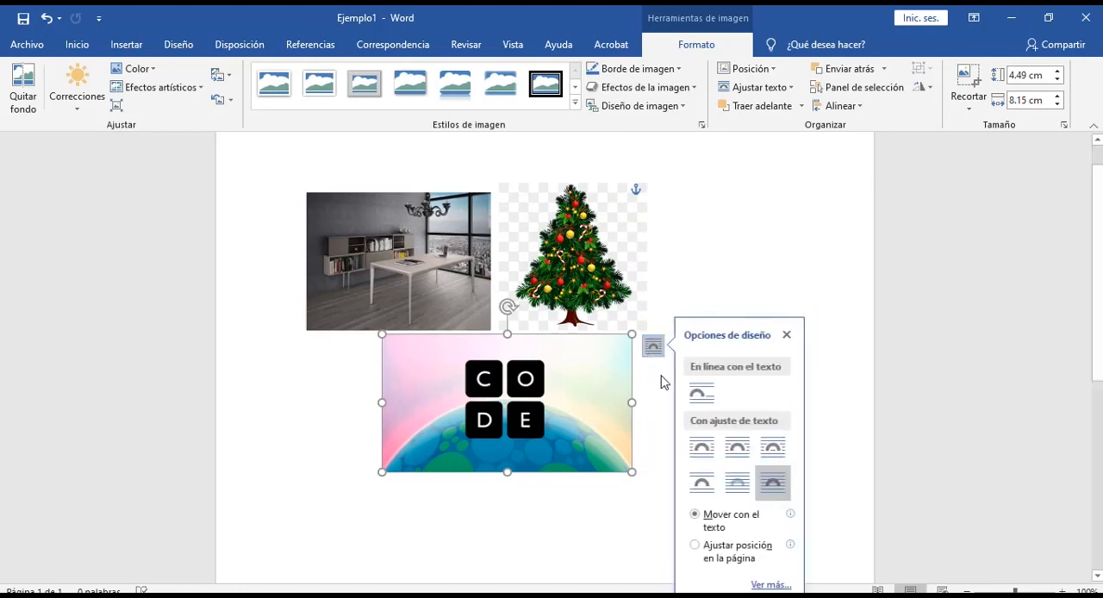
{"action": "left_click", "coordinate": [737, 453]}
{"action": "left_click", "coordinate": [687, 259]}
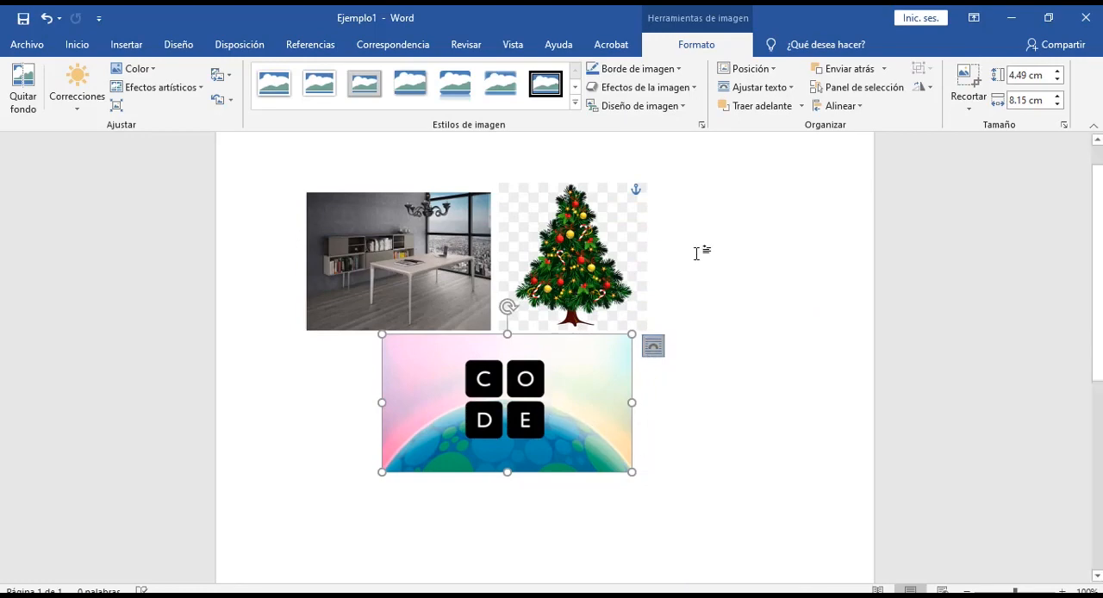
{"action": "left_click_drag", "start_coordinate": [537, 389], "coordinate": [522, 383]}
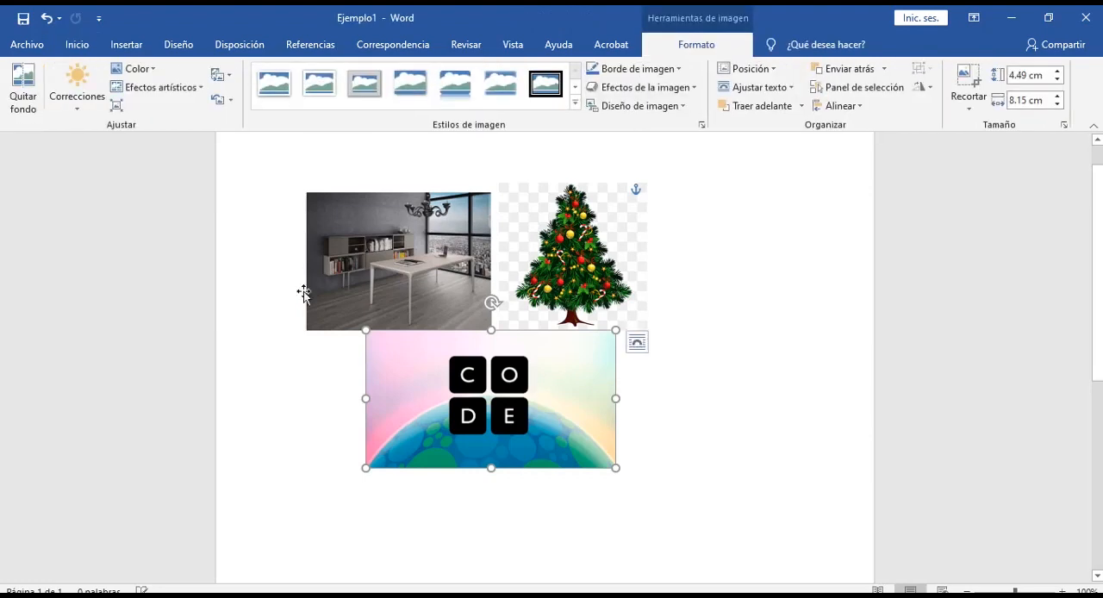
Step: Check the text wrapping options of the office picture
{"action": "scroll", "coordinate": [698, 403], "scroll_direction": "up", "scroll_amount": 1}
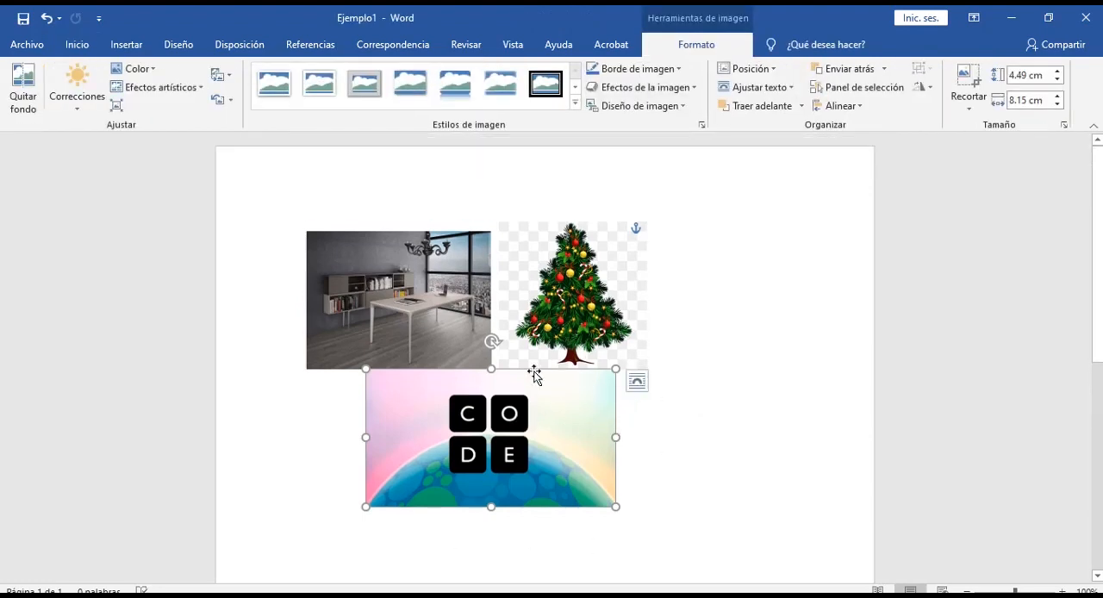
{"action": "left_click", "coordinate": [405, 263]}
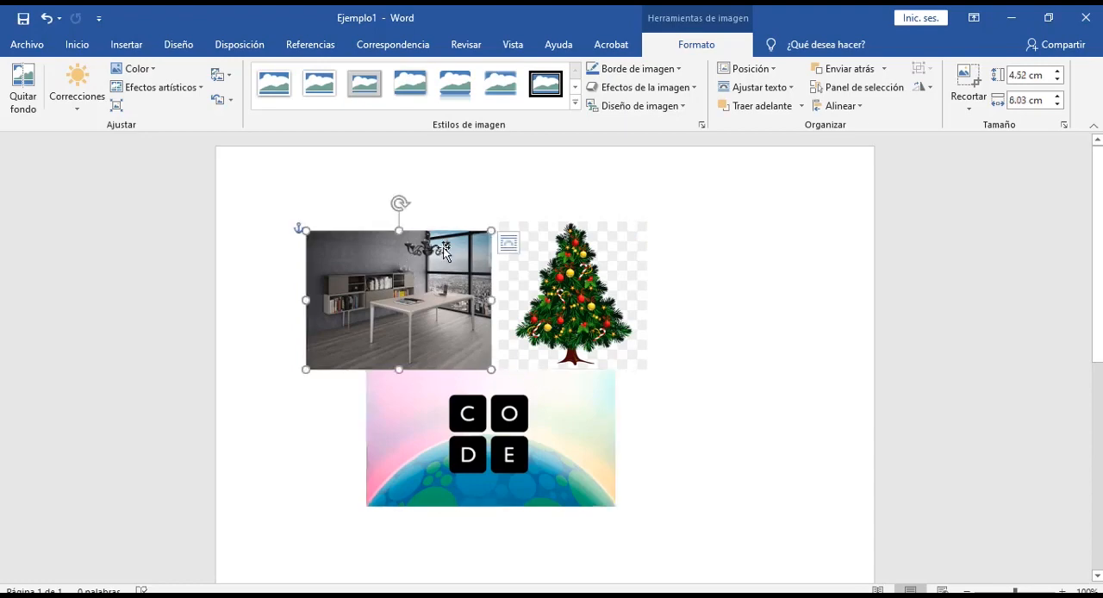
{"action": "left_click", "coordinate": [511, 243]}
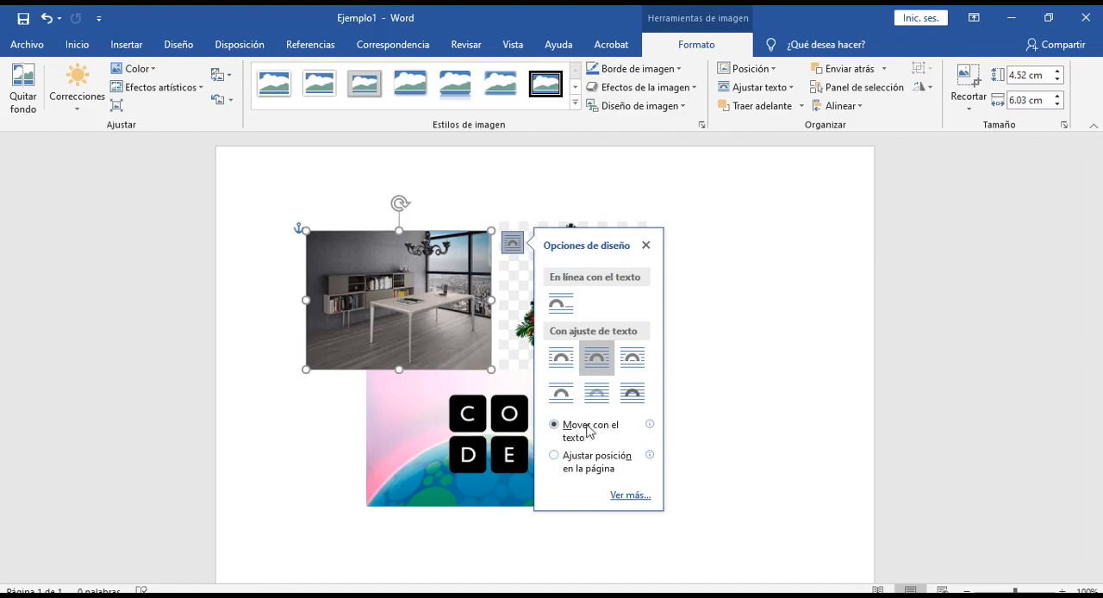
{"action": "left_click", "coordinate": [755, 368]}
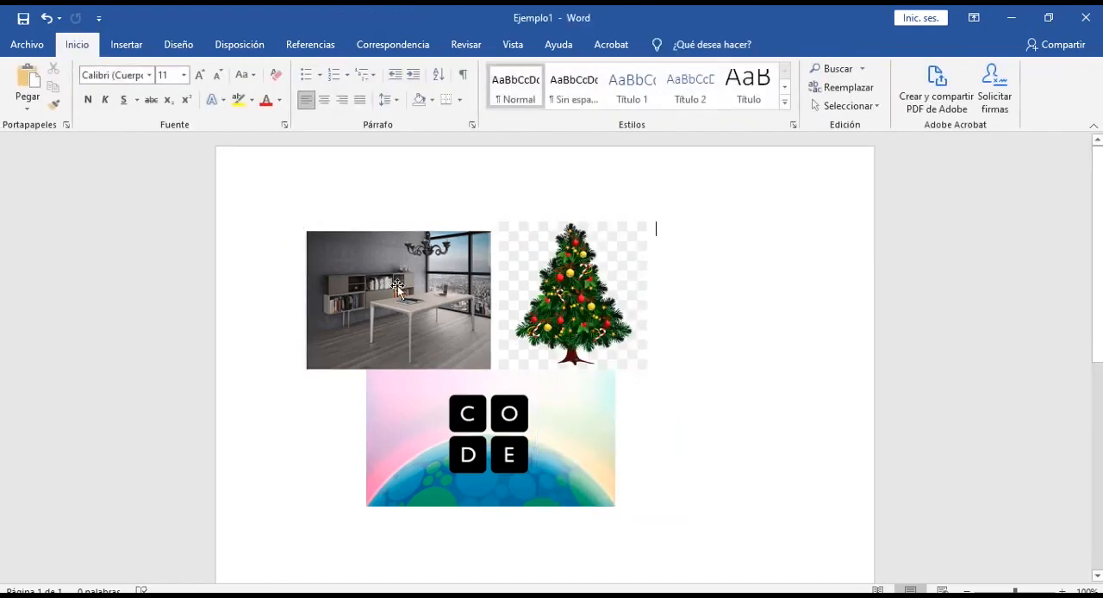
Step: Select the office, Christmas tree and CODE pictures together and group them into one object
{"action": "left_click", "coordinate": [412, 310]}
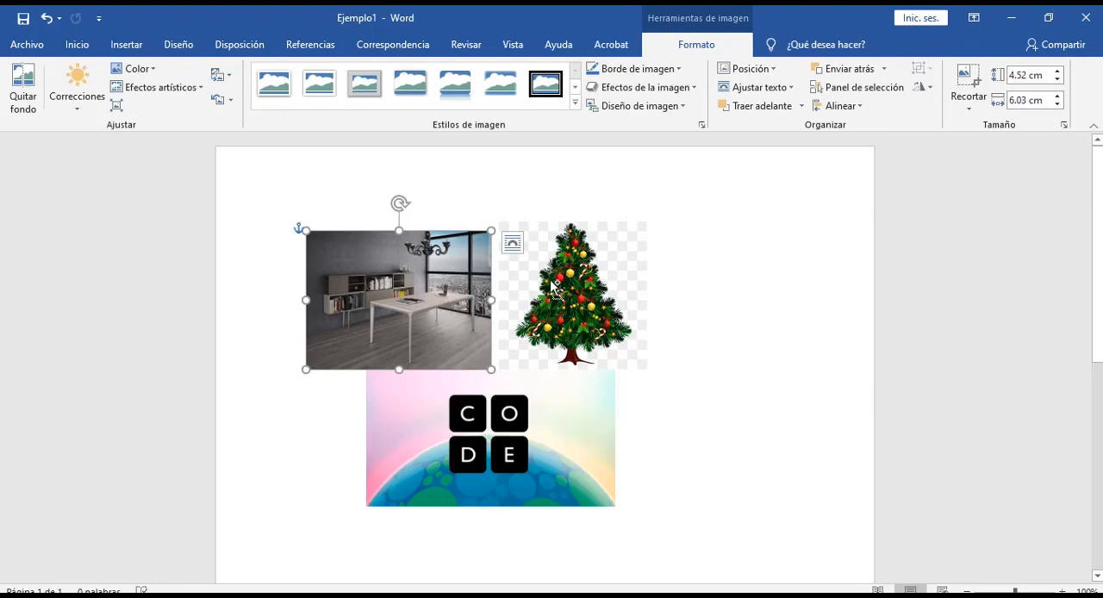
{"action": "left_click", "coordinate": [591, 310], "text": "ctrl"}
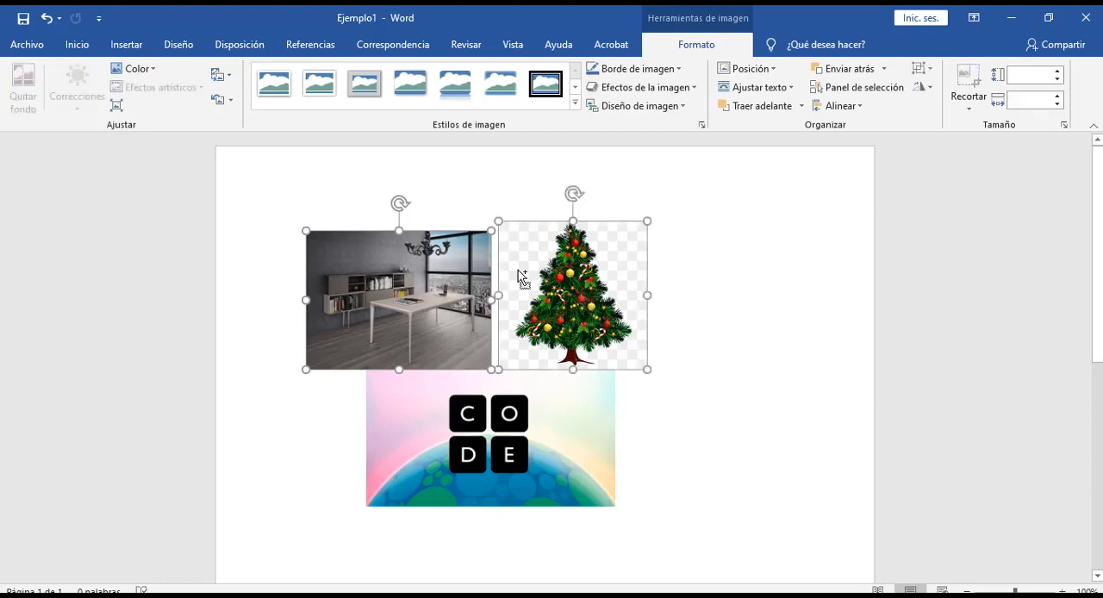
{"action": "left_click", "coordinate": [520, 441], "text": "ctrl"}
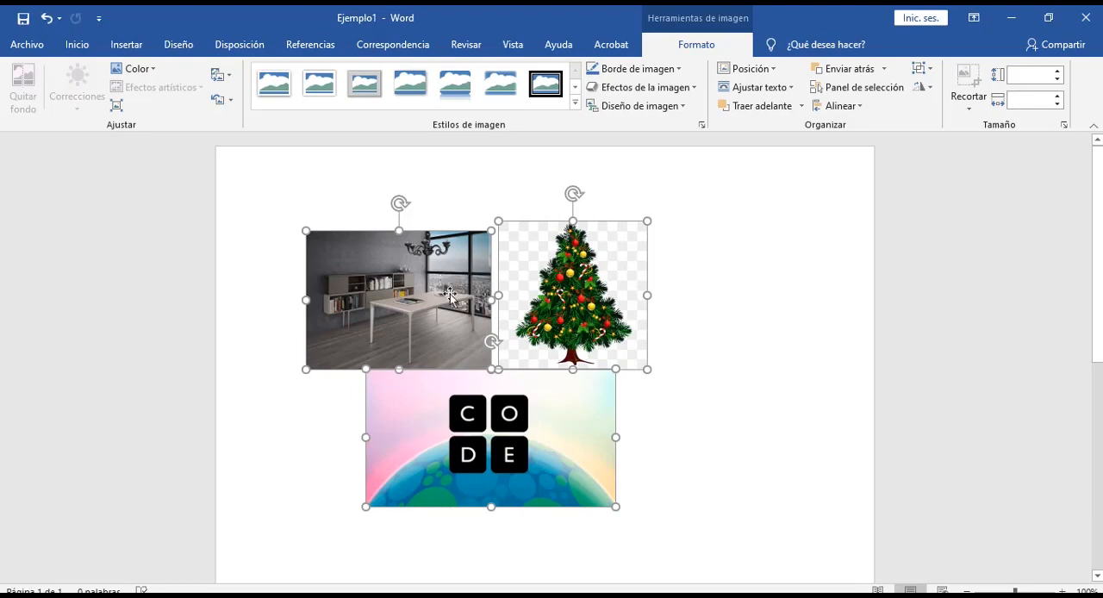
{"action": "right_click", "coordinate": [547, 298]}
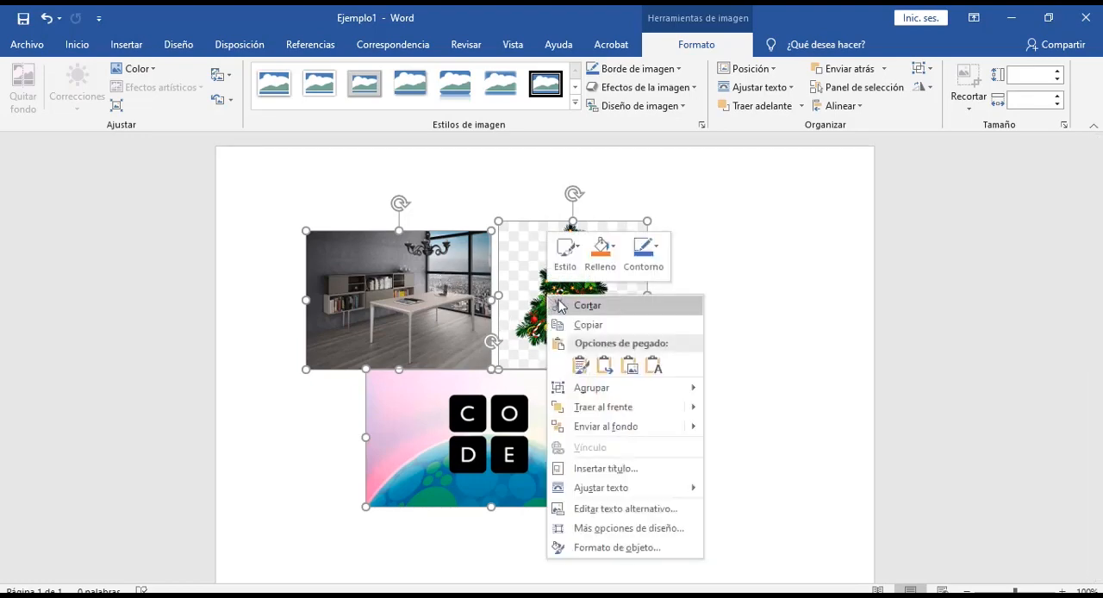
{"action": "mouse_move", "coordinate": [639, 390]}
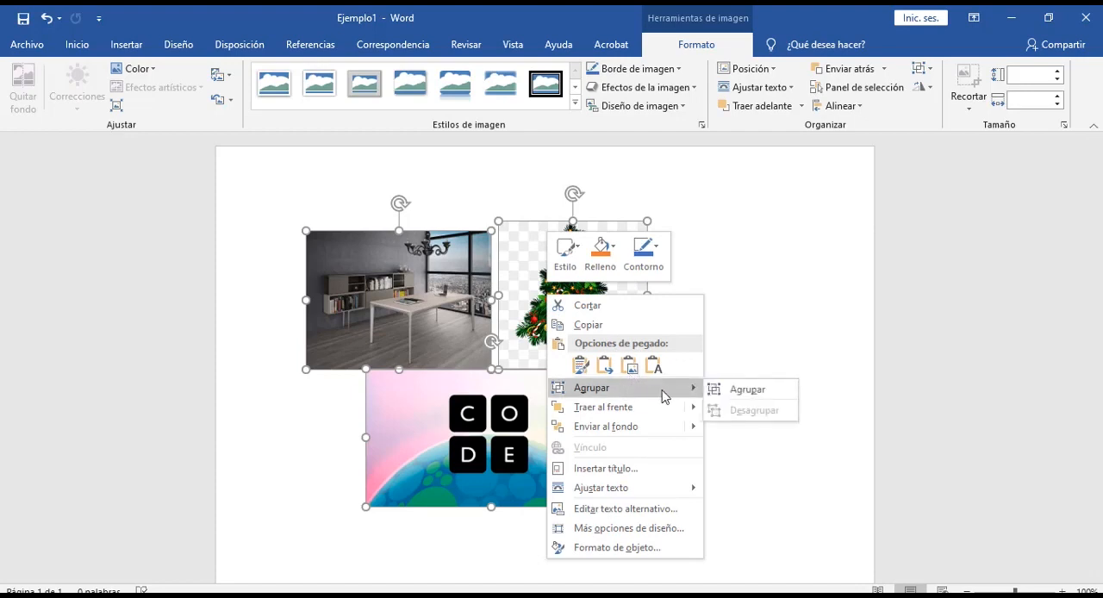
{"action": "left_click", "coordinate": [746, 389]}
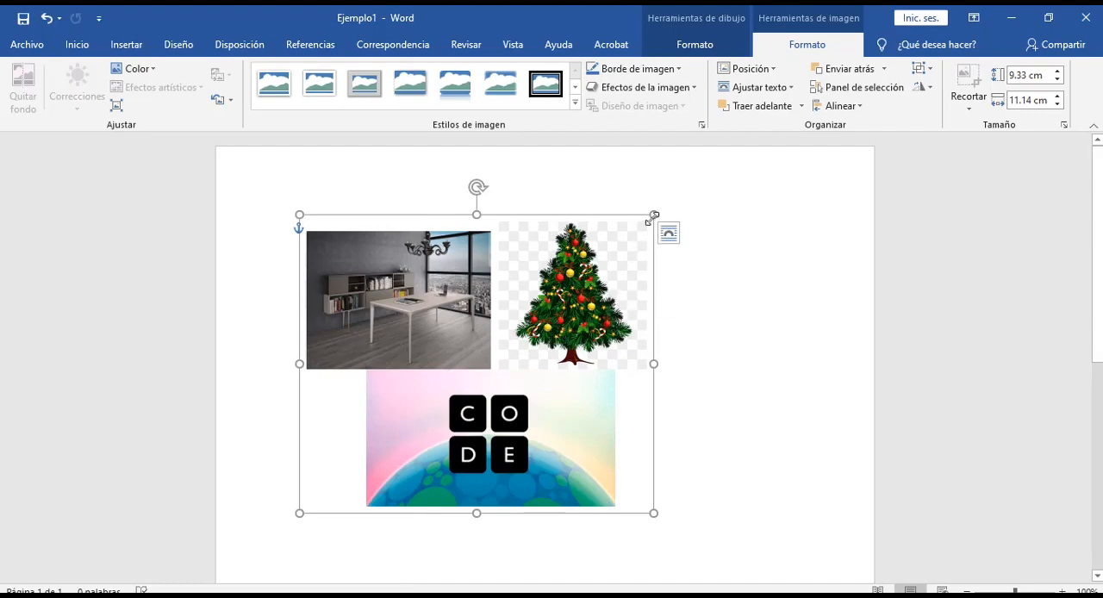
{"action": "left_click", "coordinate": [716, 421]}
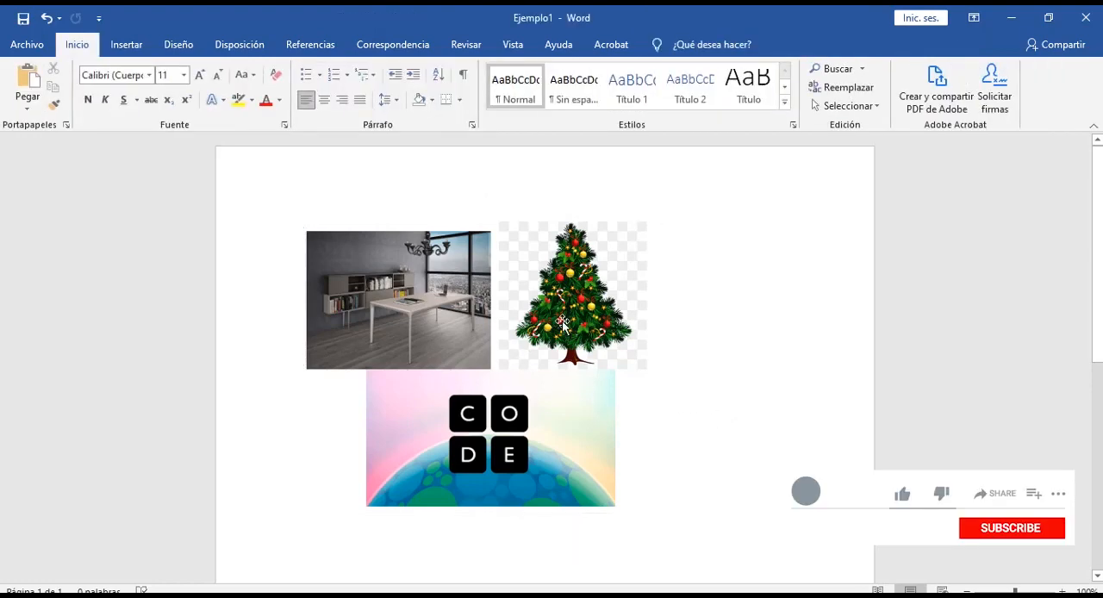
Step: Select the office, Christmas tree and CODE pictures individually inside the group to check that each remains accessible
{"action": "left_click", "coordinate": [410, 290]}
{"action": "left_click", "coordinate": [410, 290]}
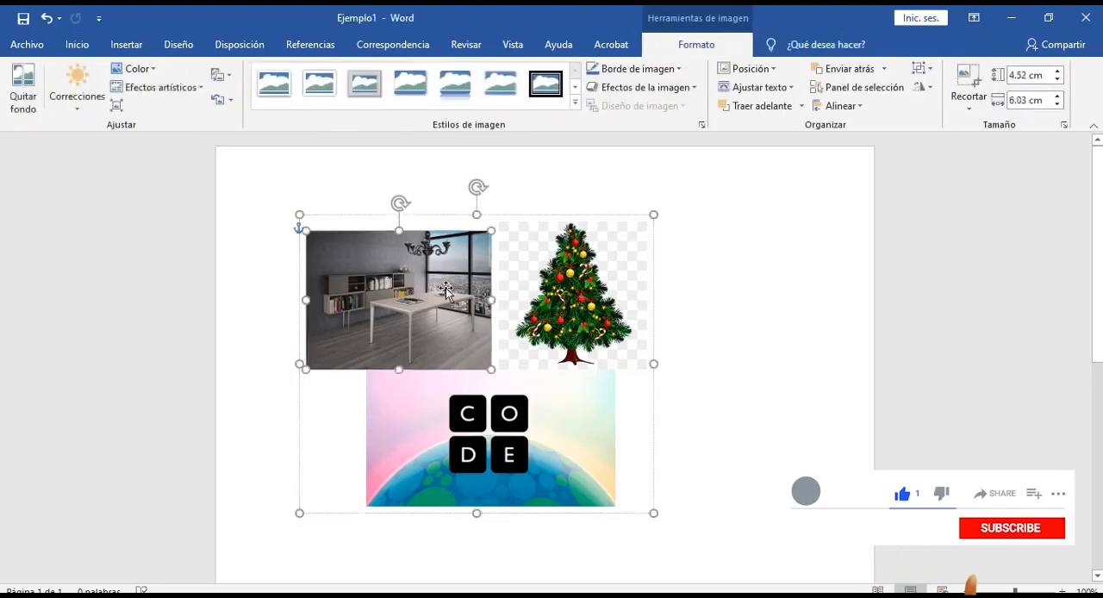
{"action": "left_click", "coordinate": [573, 303]}
{"action": "left_click", "coordinate": [444, 295]}
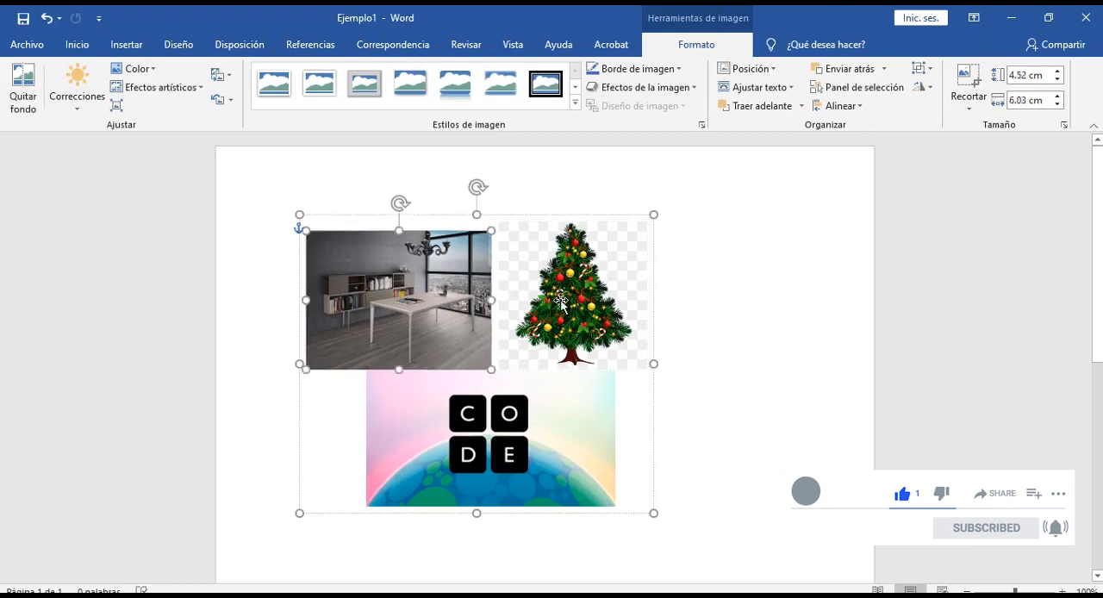
{"action": "left_click", "coordinate": [560, 303]}
{"action": "left_click", "coordinate": [443, 290]}
{"action": "left_click", "coordinate": [489, 442]}
{"action": "left_click", "coordinate": [575, 333]}
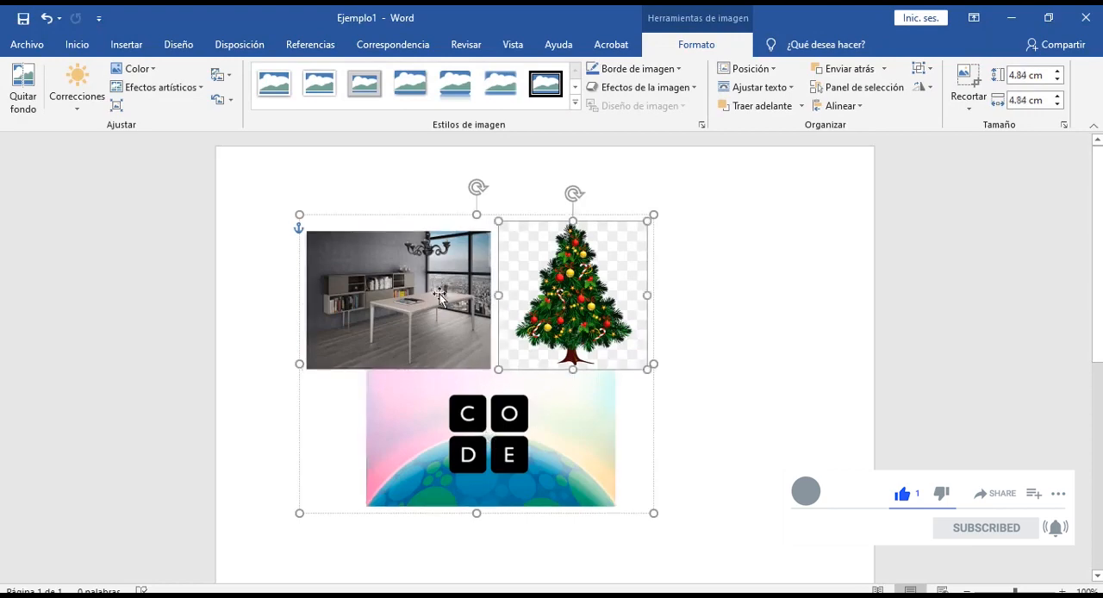
{"action": "left_click", "coordinate": [436, 294]}
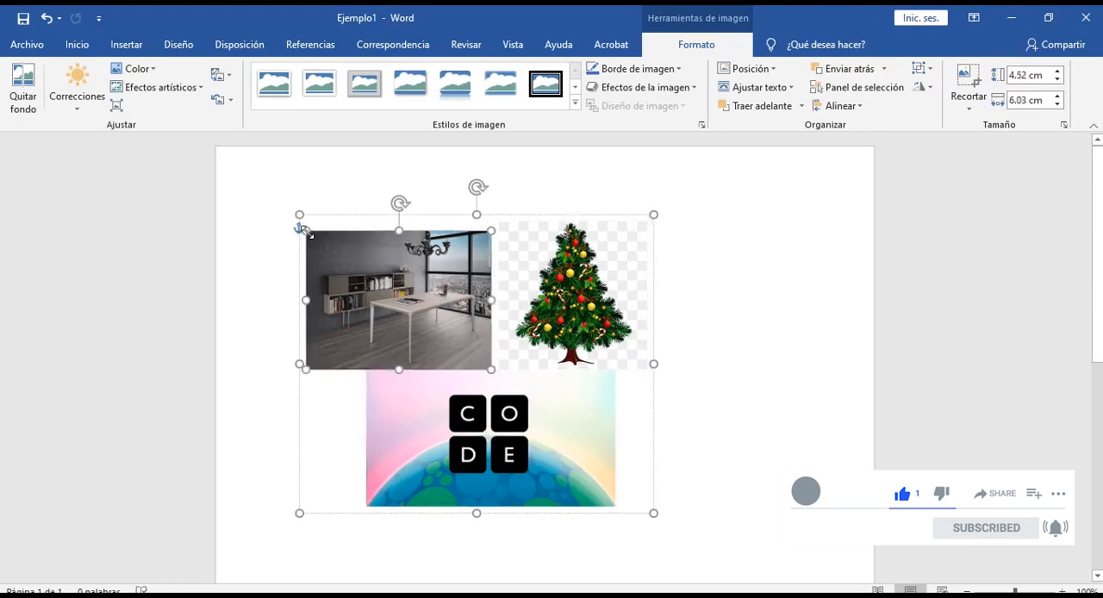
{"action": "mouse_move", "coordinate": [303, 229]}
{"action": "left_mouse_down"}
{"action": "mouse_move", "coordinate": [365, 258]}
{"action": "mouse_move", "coordinate": [334, 227]}
{"action": "mouse_move", "coordinate": [304, 229]}
{"action": "left_mouse_up"}
{"action": "left_click", "coordinate": [565, 297]}
{"action": "left_click", "coordinate": [779, 327]}
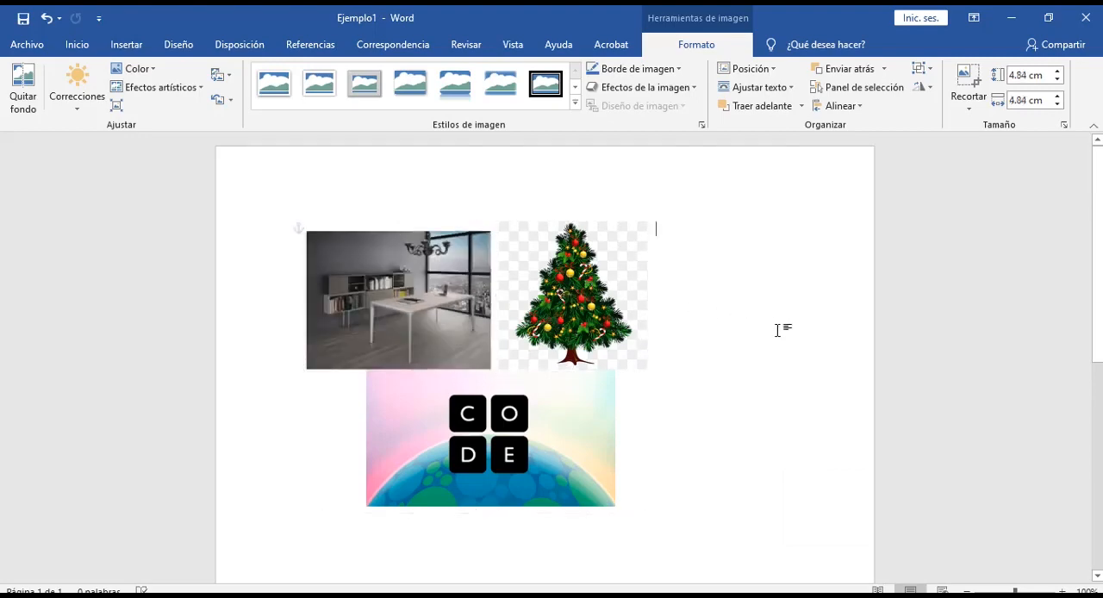
Step: Select the whole picture group and enlarge it slightly in proportion from its upper-right corner
{"action": "left_click", "coordinate": [605, 222]}
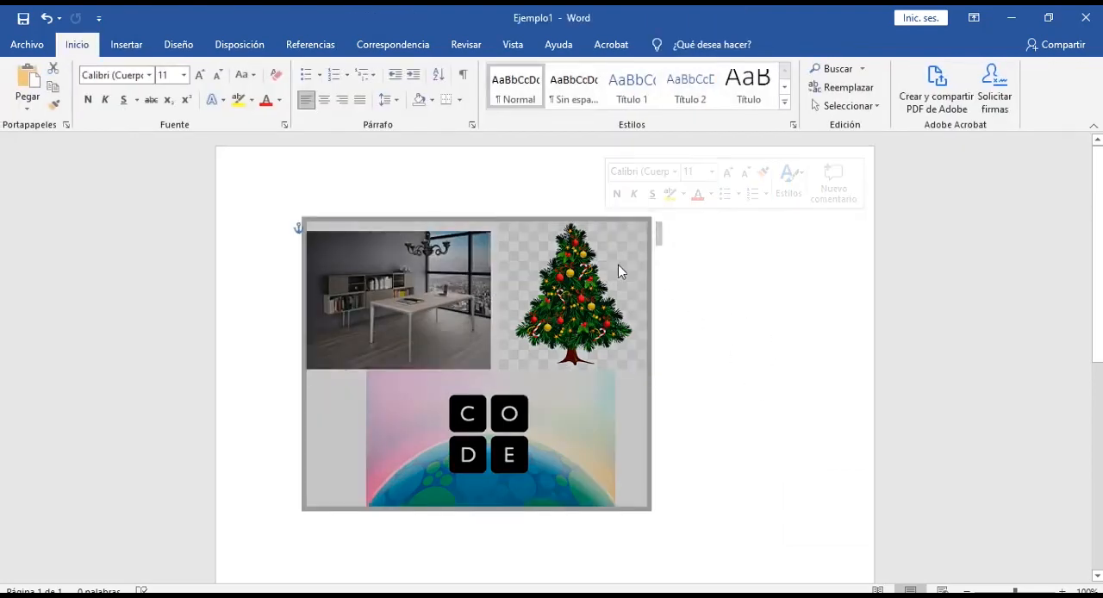
{"action": "left_click", "coordinate": [615, 229]}
{"action": "left_click", "coordinate": [620, 228]}
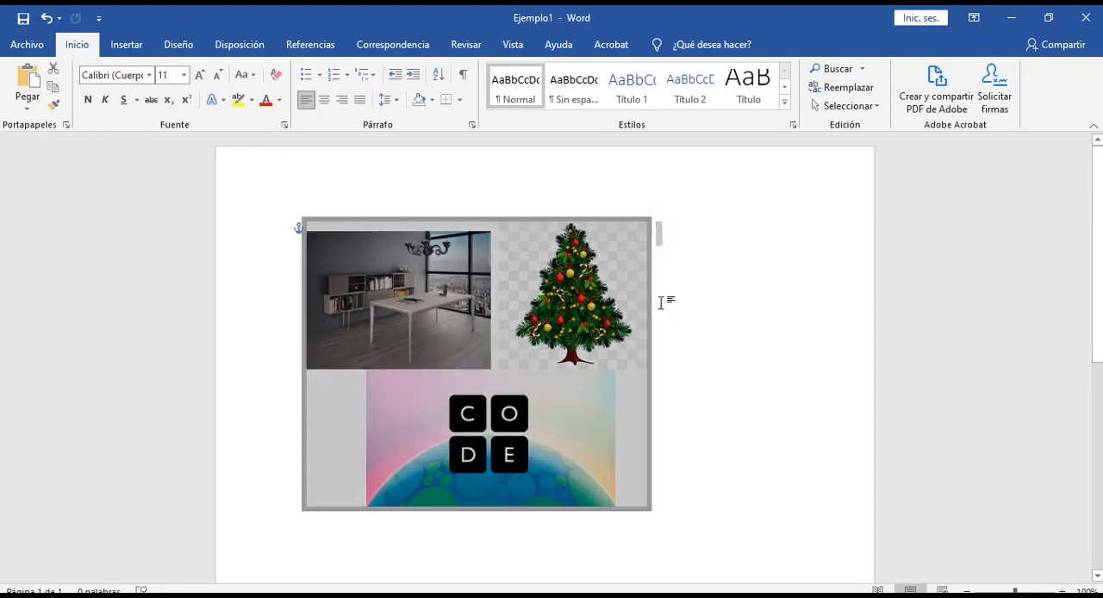
{"action": "left_click", "coordinate": [641, 422]}
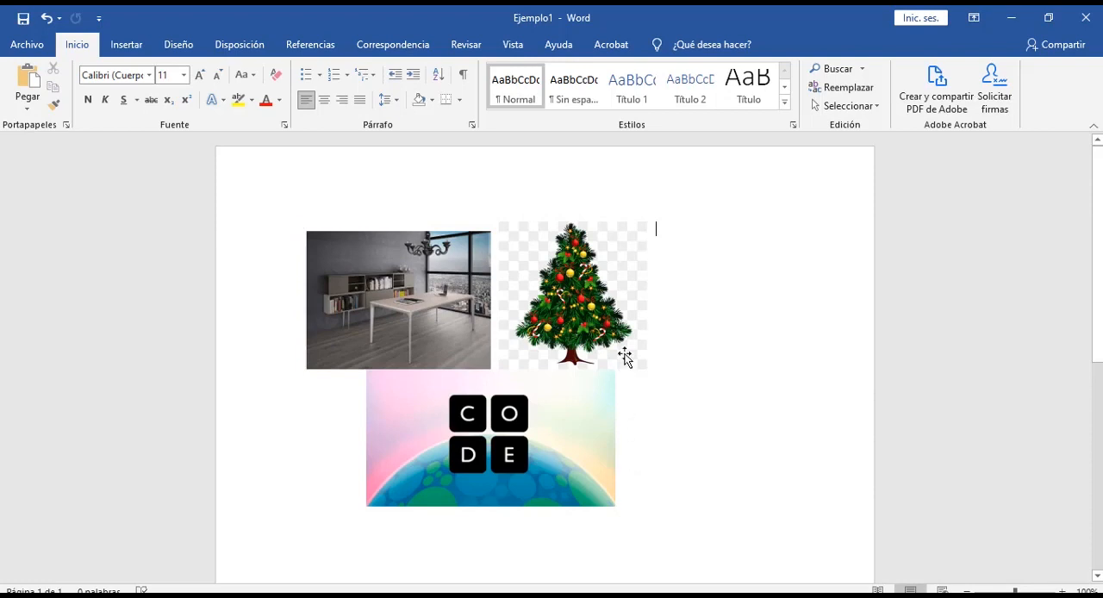
{"action": "left_click", "coordinate": [490, 296]}
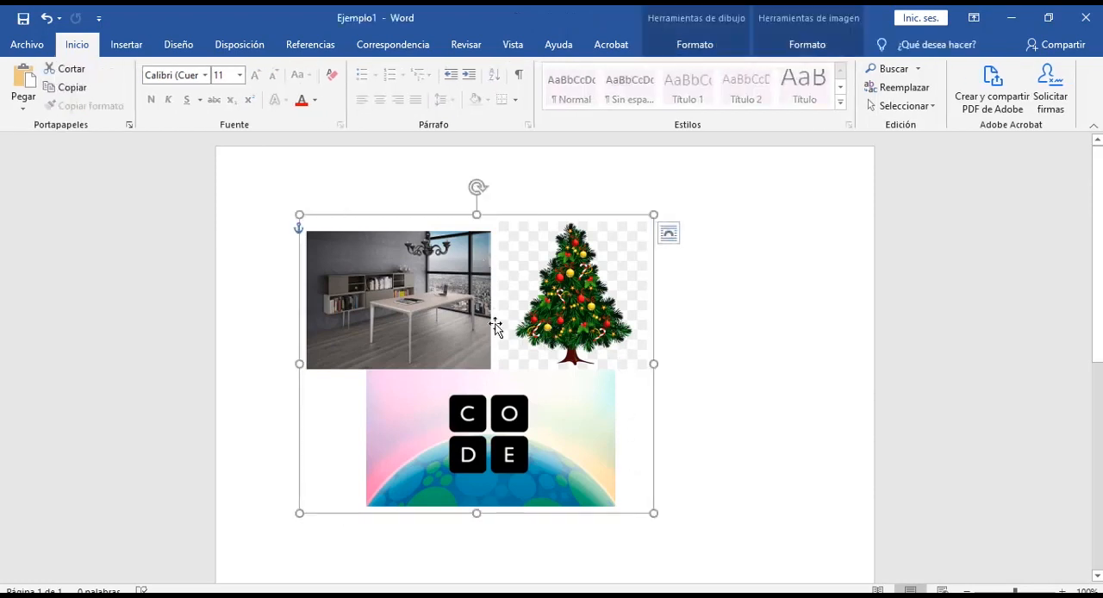
{"action": "left_click", "coordinate": [500, 326]}
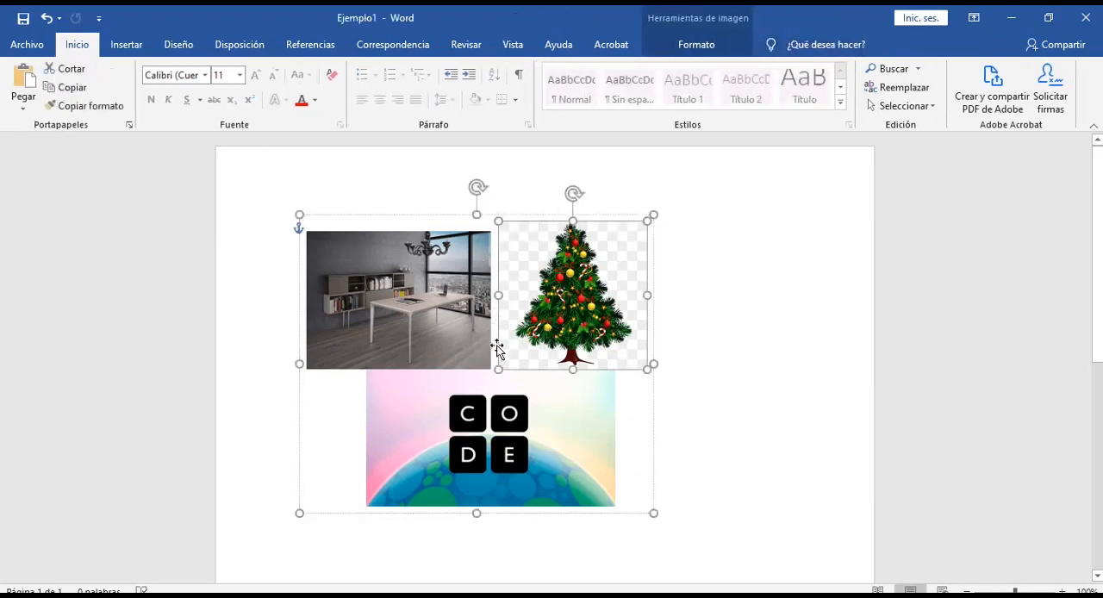
{"action": "left_click", "coordinate": [342, 417]}
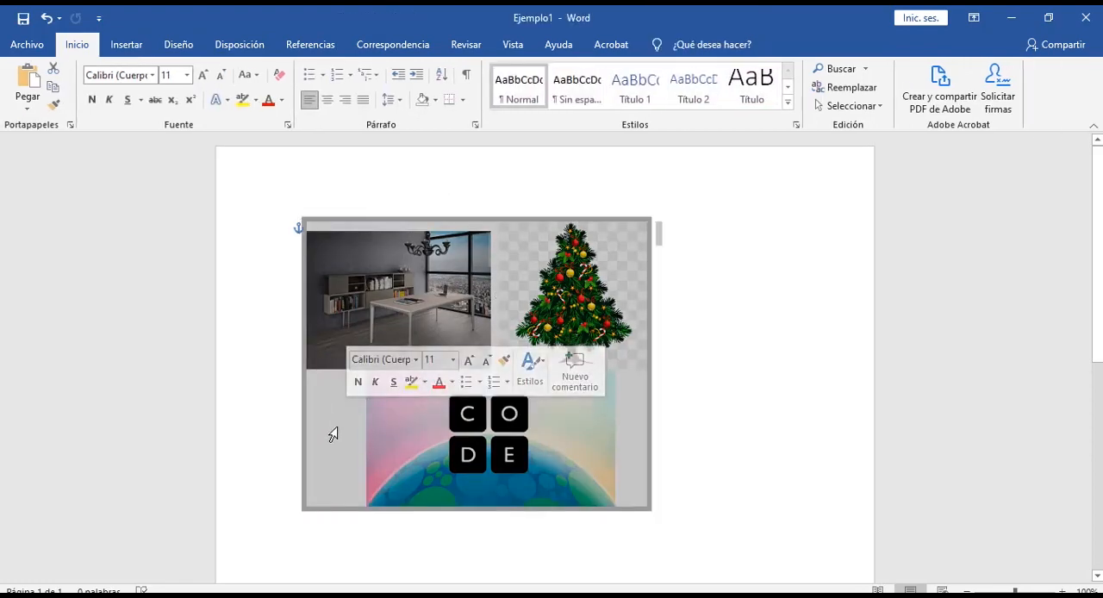
{"action": "left_click", "coordinate": [492, 346]}
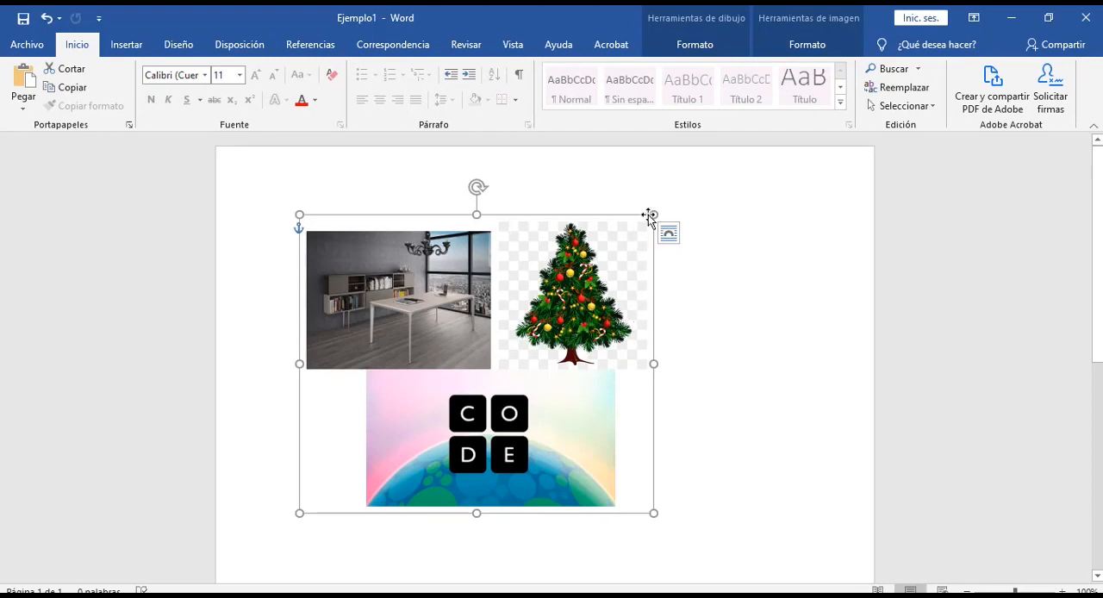
{"action": "mouse_move", "coordinate": [653, 214]}
{"action": "left_mouse_down"}
{"action": "mouse_move", "coordinate": [467, 385]}
{"action": "mouse_move", "coordinate": [415, 398]}
{"action": "mouse_move", "coordinate": [423, 418]}
{"action": "mouse_move", "coordinate": [645, 222]}
{"action": "mouse_move", "coordinate": [493, 346]}
{"action": "mouse_move", "coordinate": [664, 216]}
{"action": "mouse_move", "coordinate": [494, 329]}
{"action": "mouse_move", "coordinate": [671, 209]}
{"action": "left_mouse_up"}
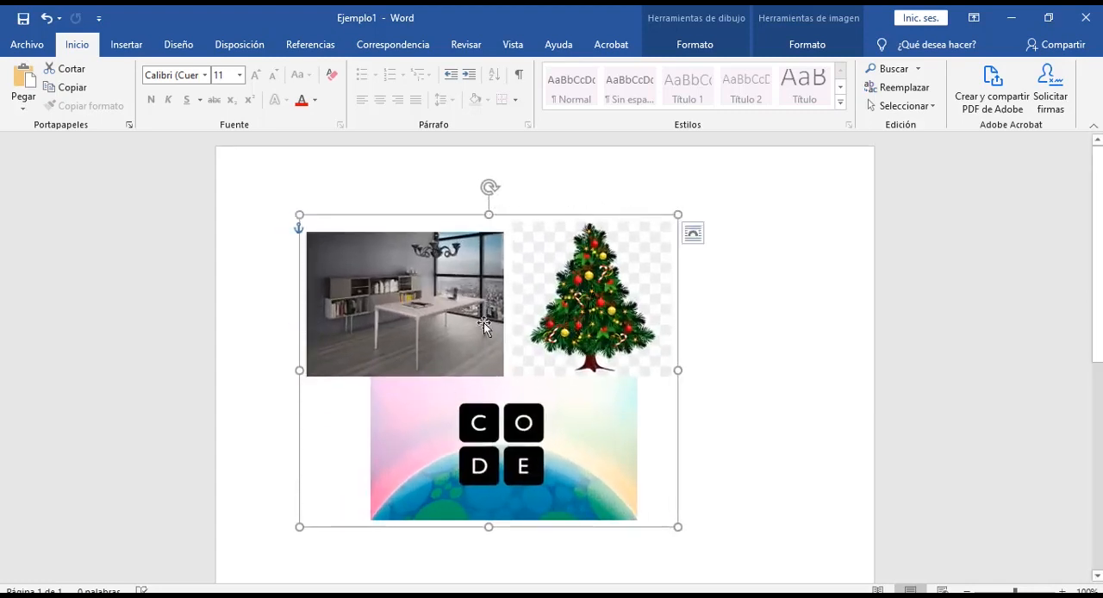
Step: Ungroup the three pictures
{"action": "right_click", "coordinate": [567, 292]}
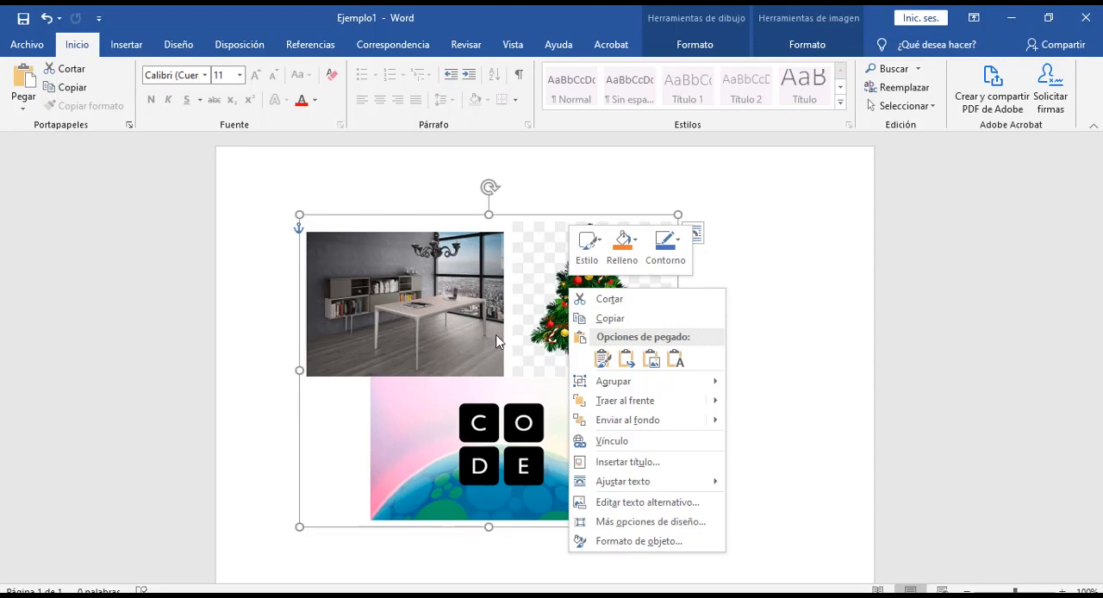
{"action": "mouse_move", "coordinate": [598, 390]}
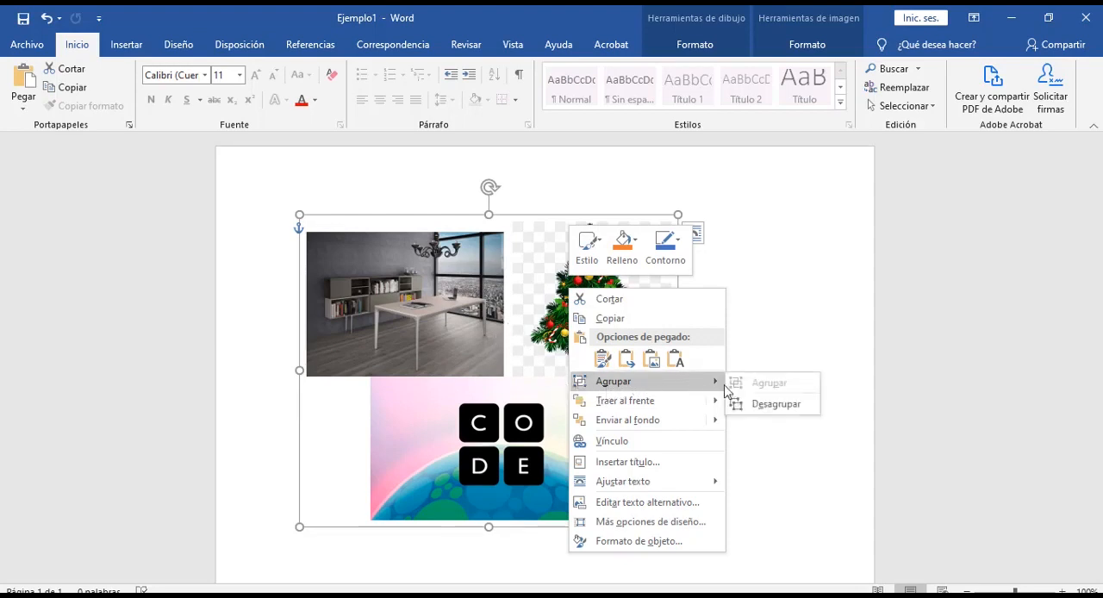
{"action": "left_click", "coordinate": [771, 404]}
{"action": "left_click", "coordinate": [670, 231]}
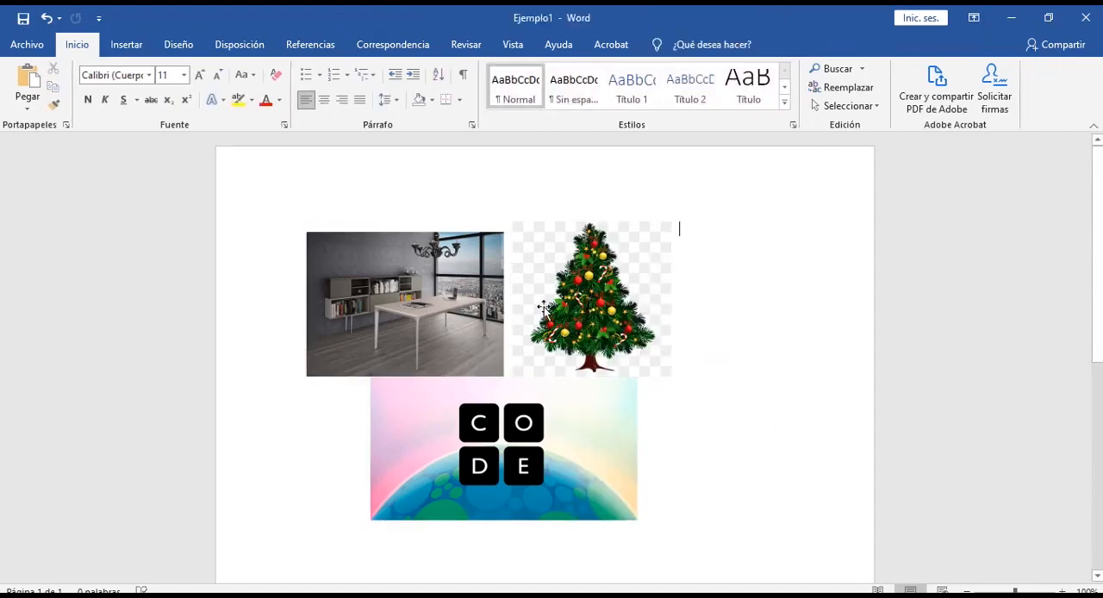
Step: Move the CODE picture down and to the right, away from the other two pictures
{"action": "left_click", "coordinate": [378, 274]}
{"action": "left_click_drag", "start_coordinate": [531, 471], "coordinate": [714, 573]}
{"action": "scroll", "coordinate": [551, 325], "scroll_direction": "down", "scroll_amount": 7}
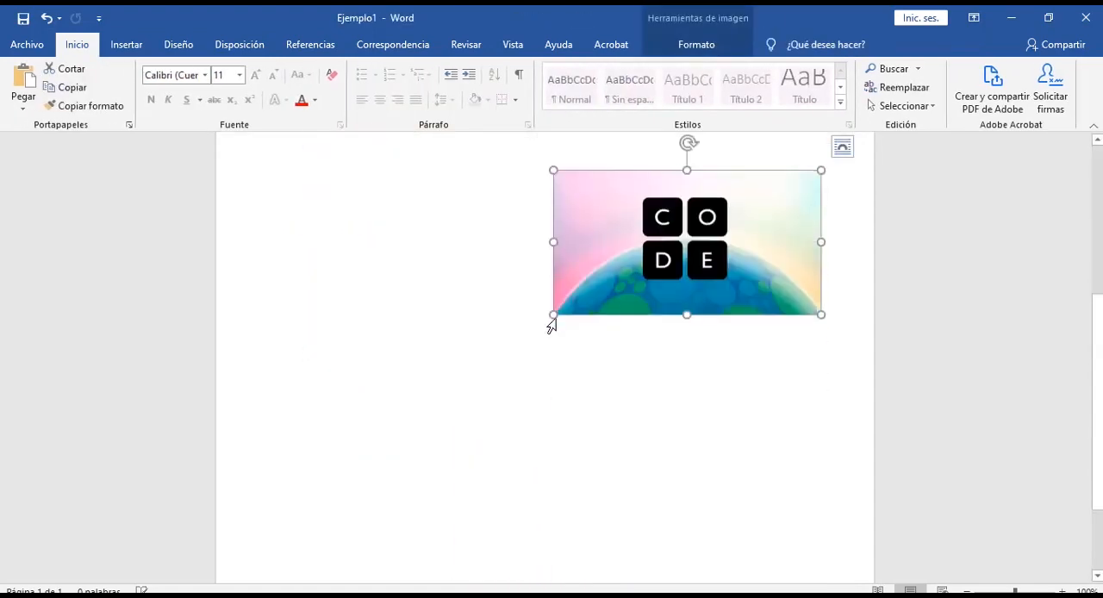
Step: Move the Christmas tree to the right above the CODE picture, and shift the office picture slightly down
{"action": "scroll", "coordinate": [512, 366], "scroll_direction": "up", "scroll_amount": 5}
{"action": "left_click", "coordinate": [632, 241]}
{"action": "left_click_drag", "start_coordinate": [632, 241], "coordinate": [698, 261]}
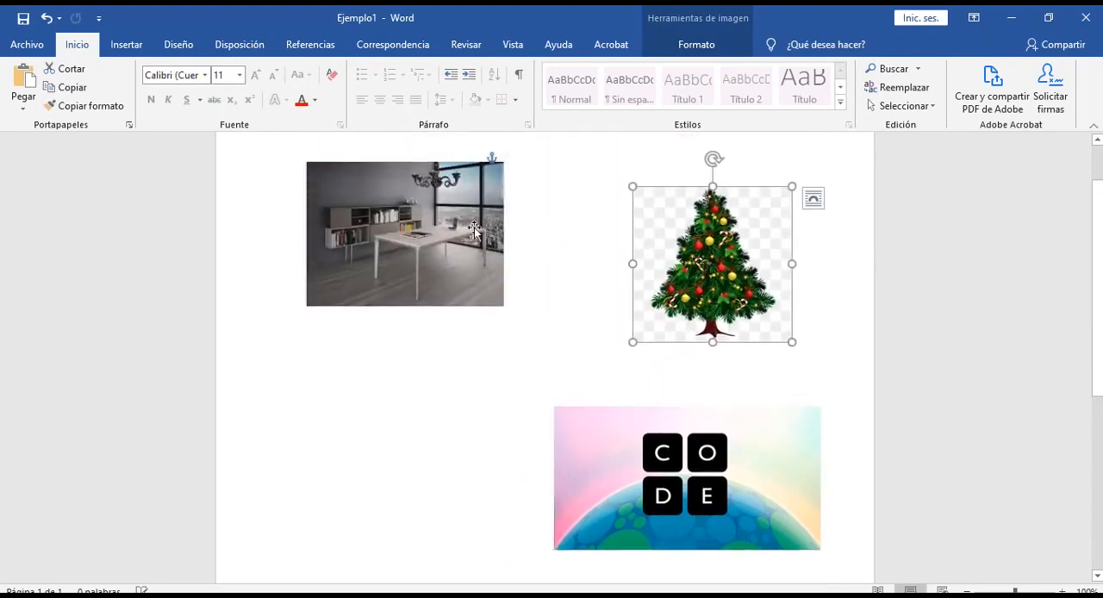
{"action": "left_click", "coordinate": [457, 375]}
{"action": "left_click_drag", "start_coordinate": [457, 375], "coordinate": [472, 327]}
{"action": "left_click", "coordinate": [560, 345]}
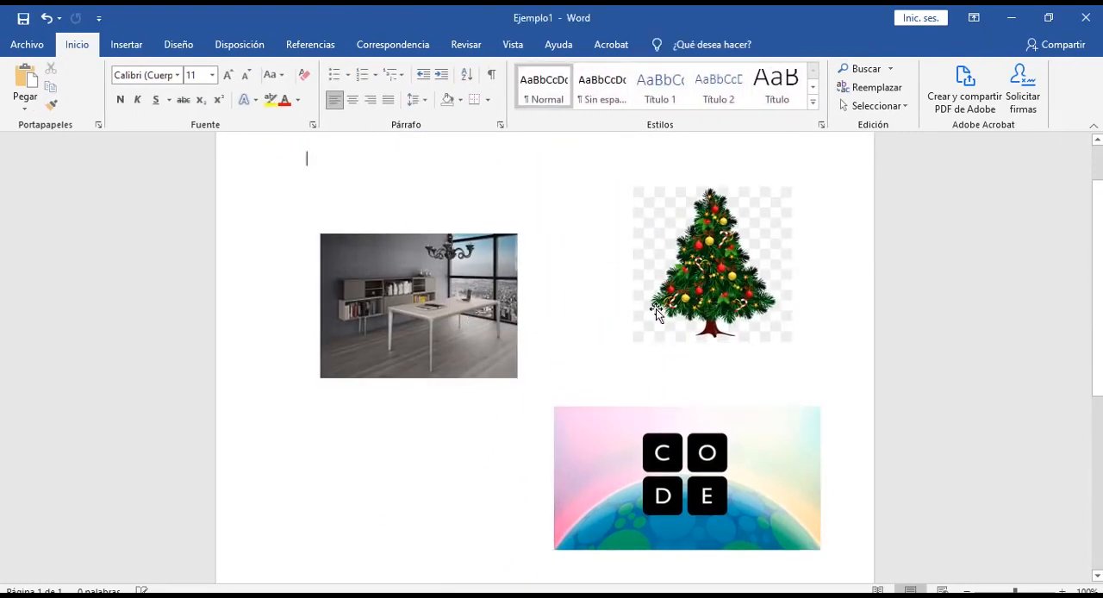
Step: Shift the tree and CODE pictures up and to the left, and raise the office picture beside the tree
{"action": "left_click", "coordinate": [639, 246]}
{"action": "left_click_drag", "start_coordinate": [639, 246], "coordinate": [583, 217]}
{"action": "left_click_drag", "start_coordinate": [483, 284], "coordinate": [473, 225]}
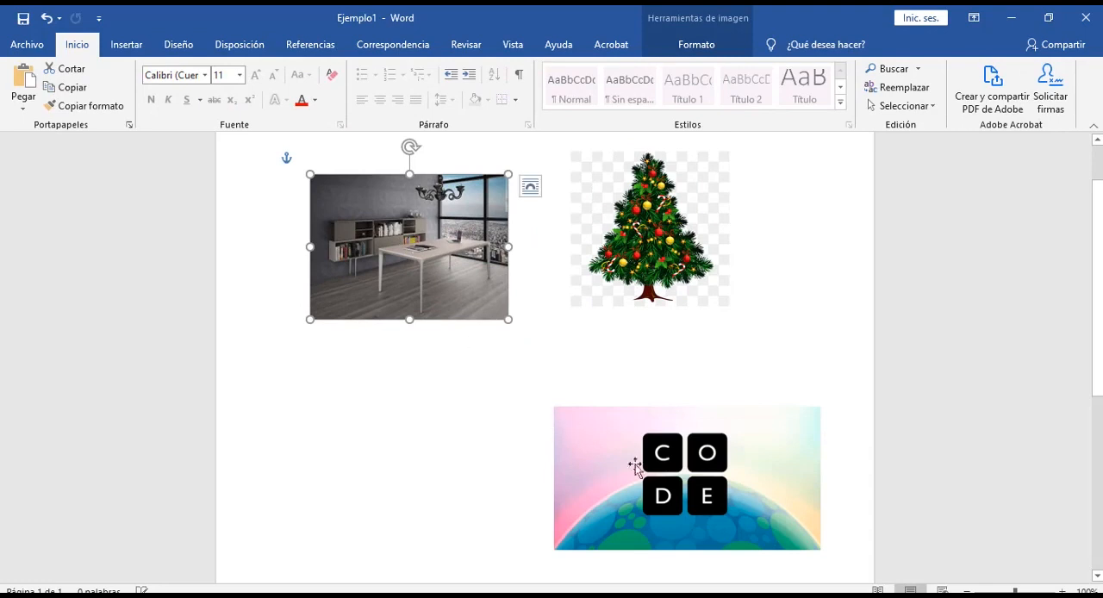
{"action": "left_click_drag", "start_coordinate": [642, 469], "coordinate": [583, 446]}
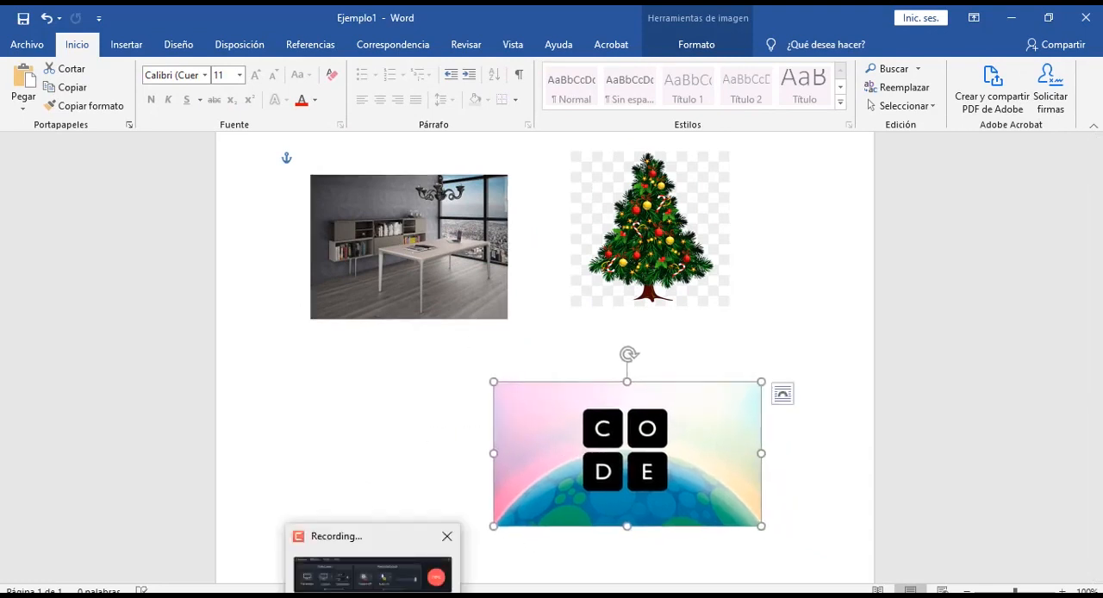
{"action": "left_click", "coordinate": [396, 573]}
{"action": "left_click", "coordinate": [1076, 542]}
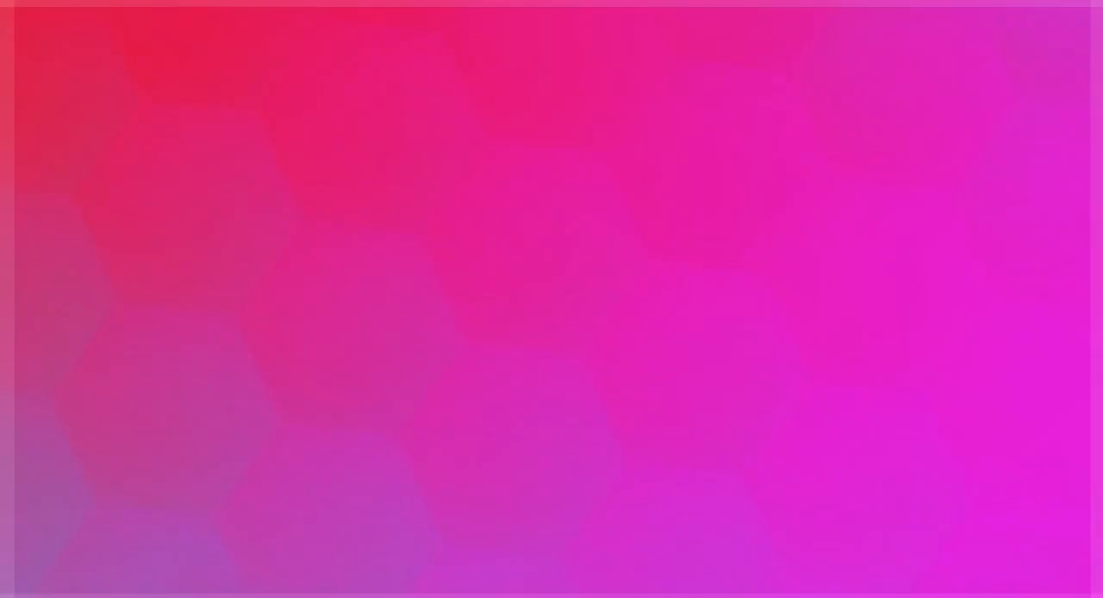